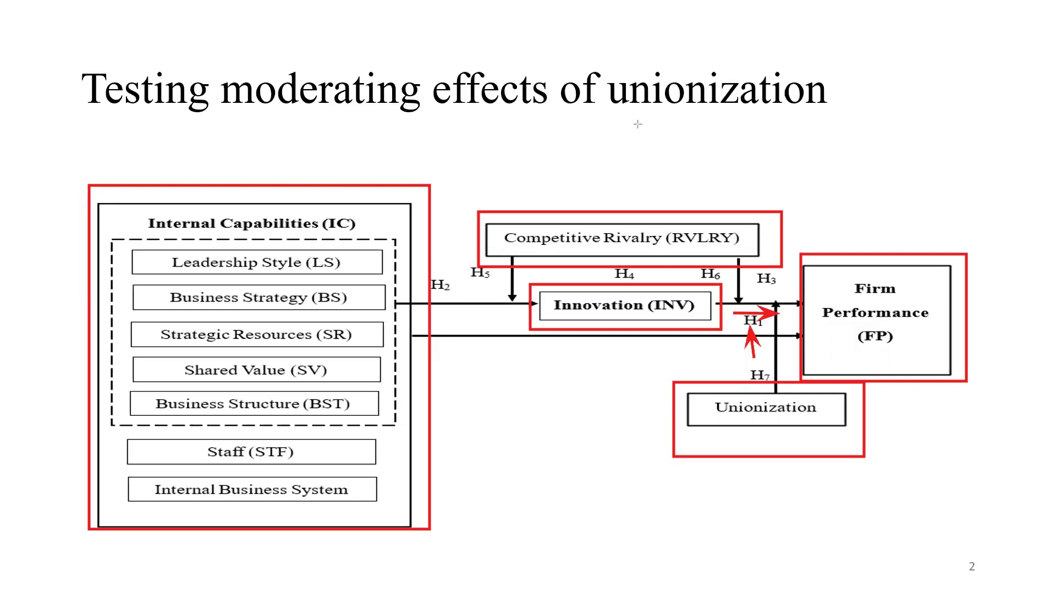
# Step: Erase all the red ink annotations from the unionization research model slide and leave the drawing mode
pyautogui.hotkey('ctrl', 'e')
pyautogui.click(369, 186)
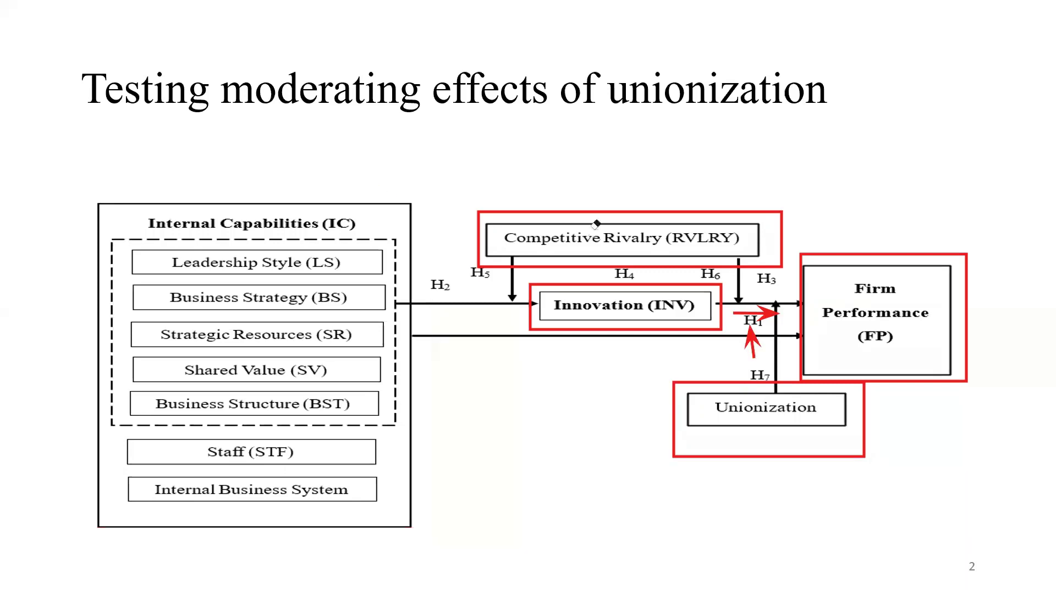
pyautogui.click(607, 210)
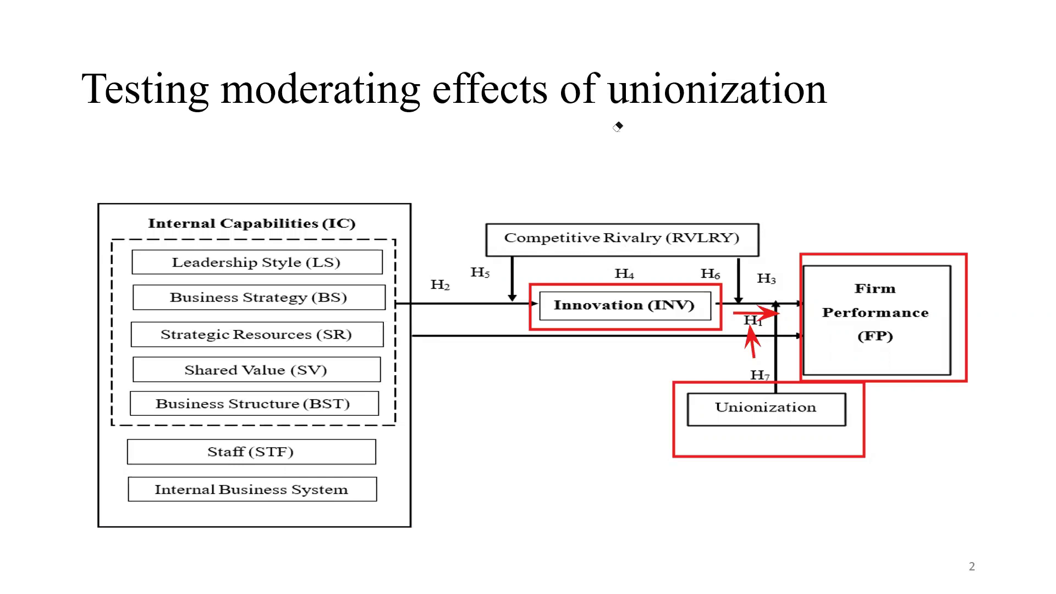
pyautogui.press('e')
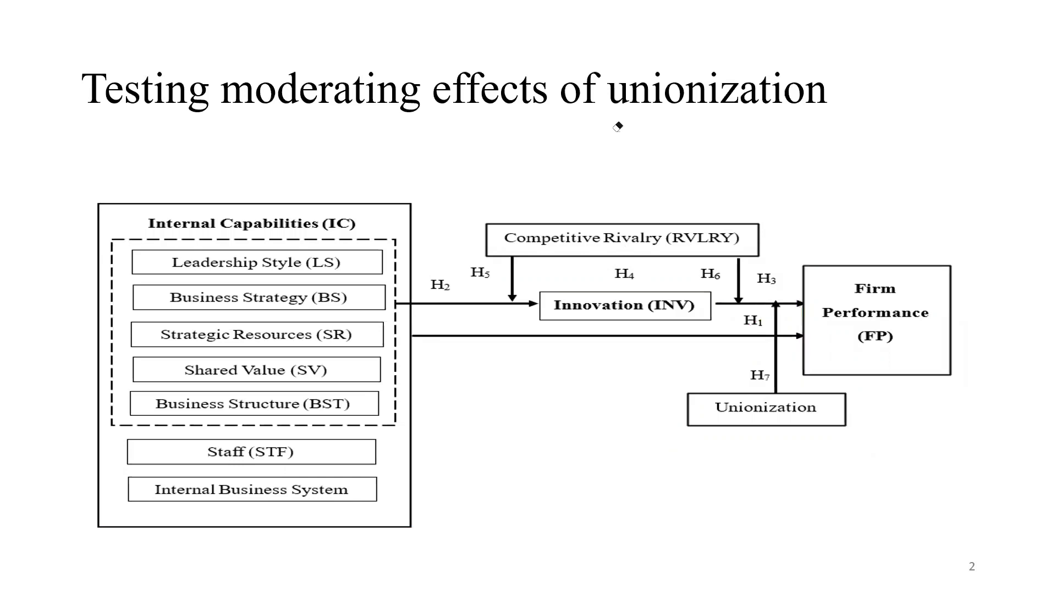
pyautogui.hotkey('ctrl', 'a')
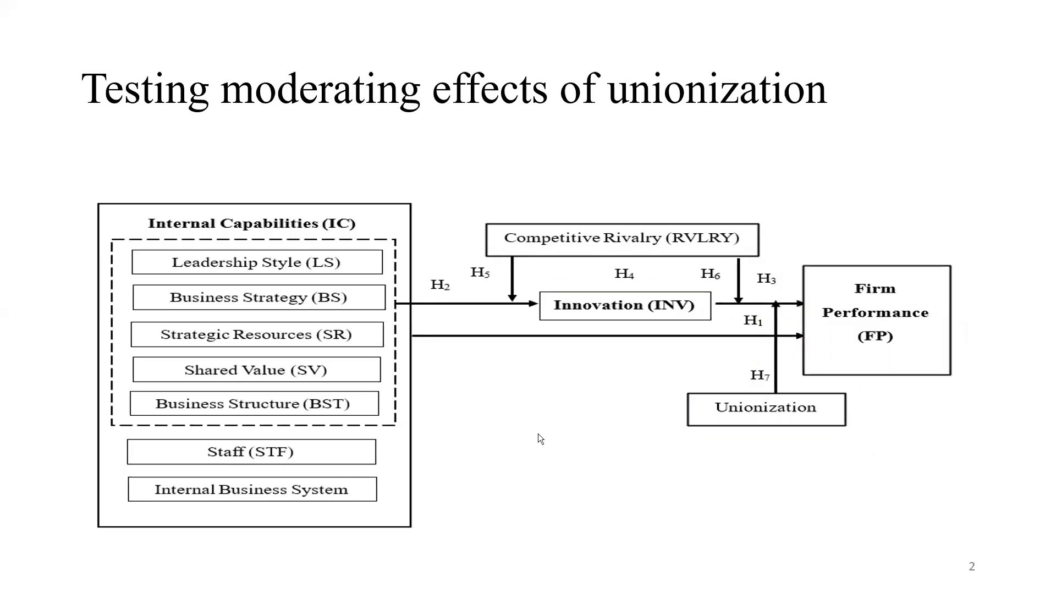
# Step: Advance to the slide on Professor Andrew Hayes's method and switch to the InnovationFP.sav dataset in IBM SPSS Statistics
pyautogui.click(550, 472)
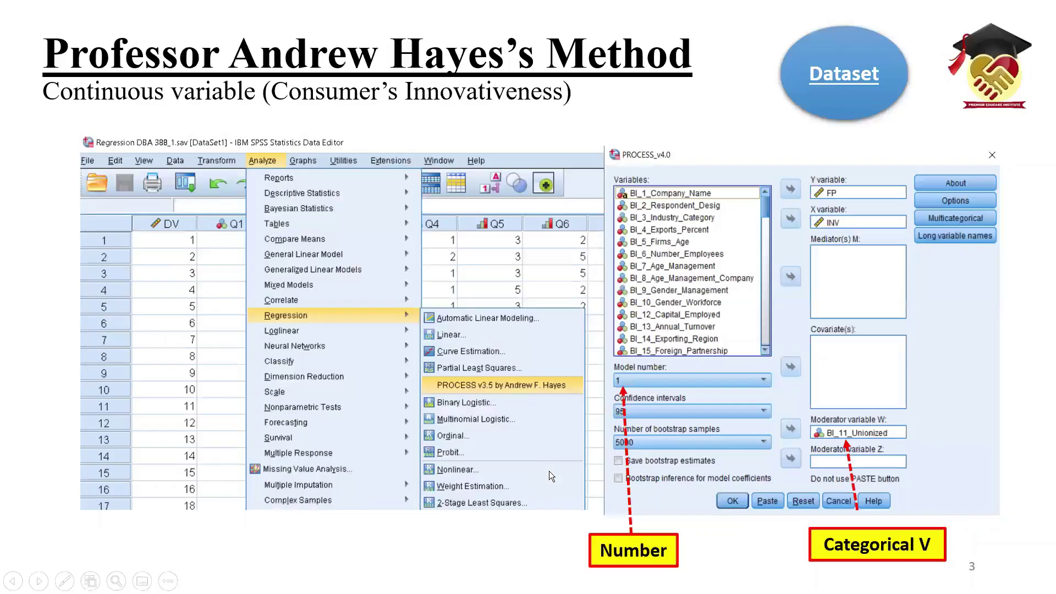
pyautogui.press('super')
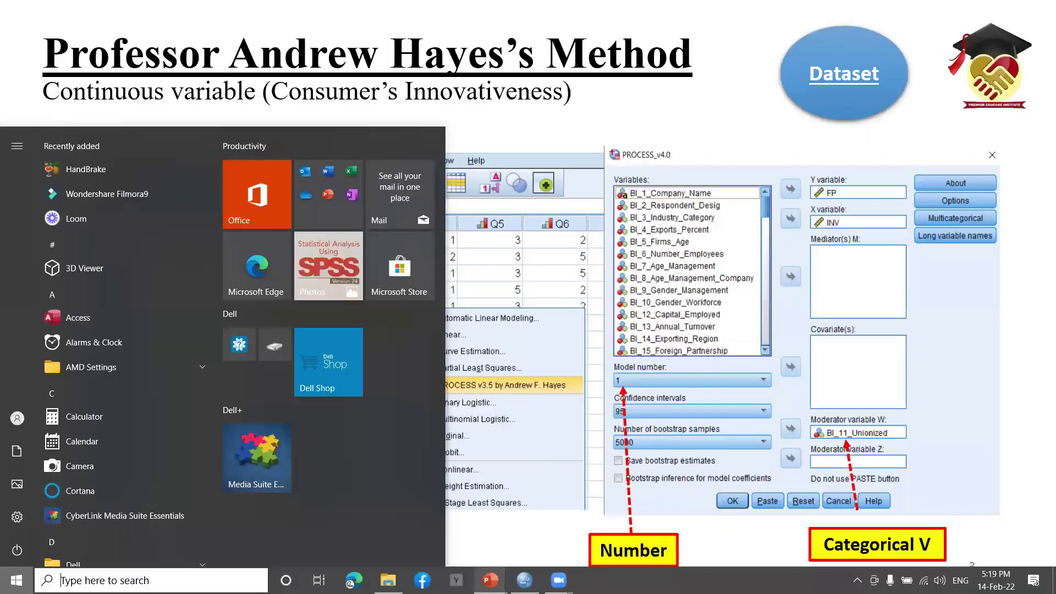
pyautogui.click(522, 575)
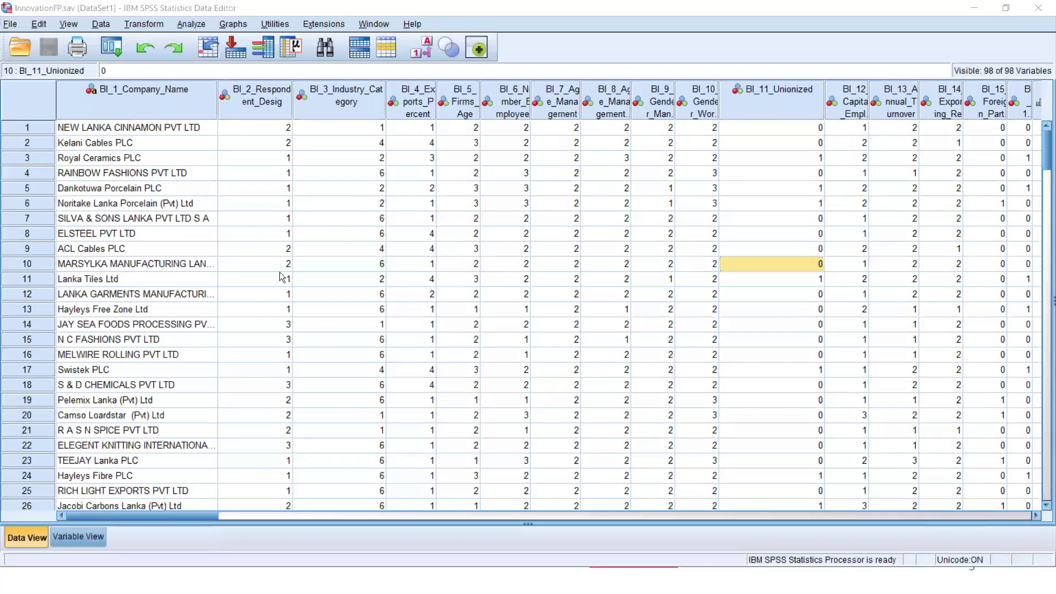
pyautogui.click(259, 278)
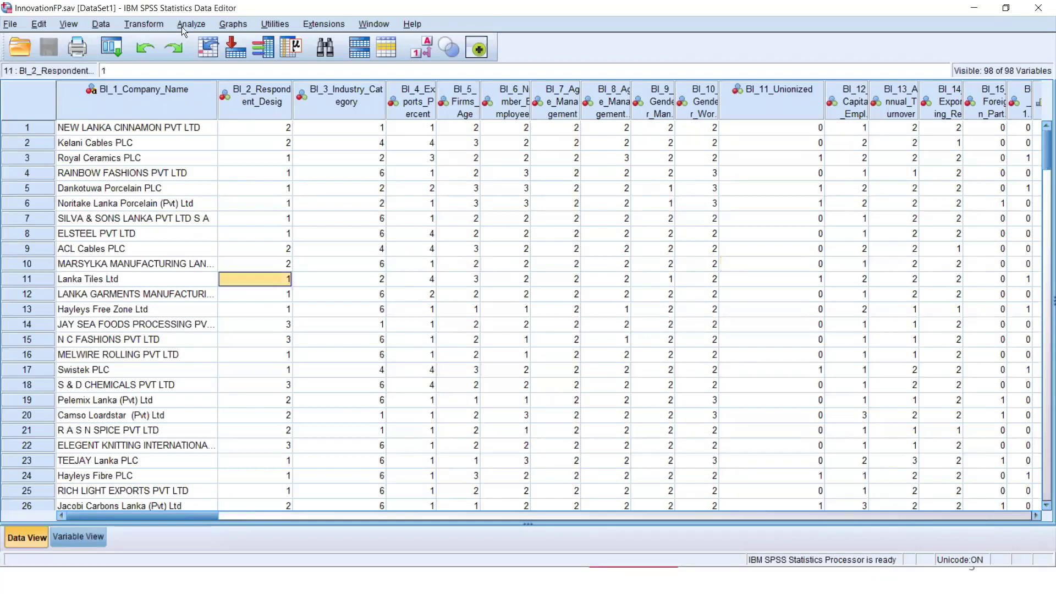
# Step: Open the PROCESS v4.0 regression procedure for the InnovationFP.sav dataset
pyautogui.click(182, 26)
pyautogui.moveTo(222, 187)
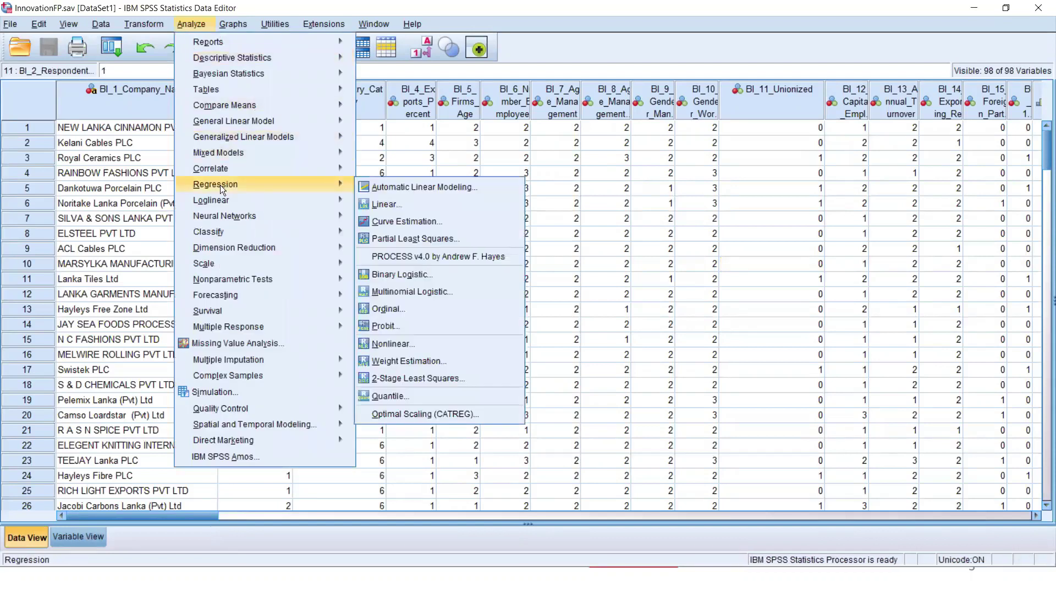
pyautogui.click(436, 257)
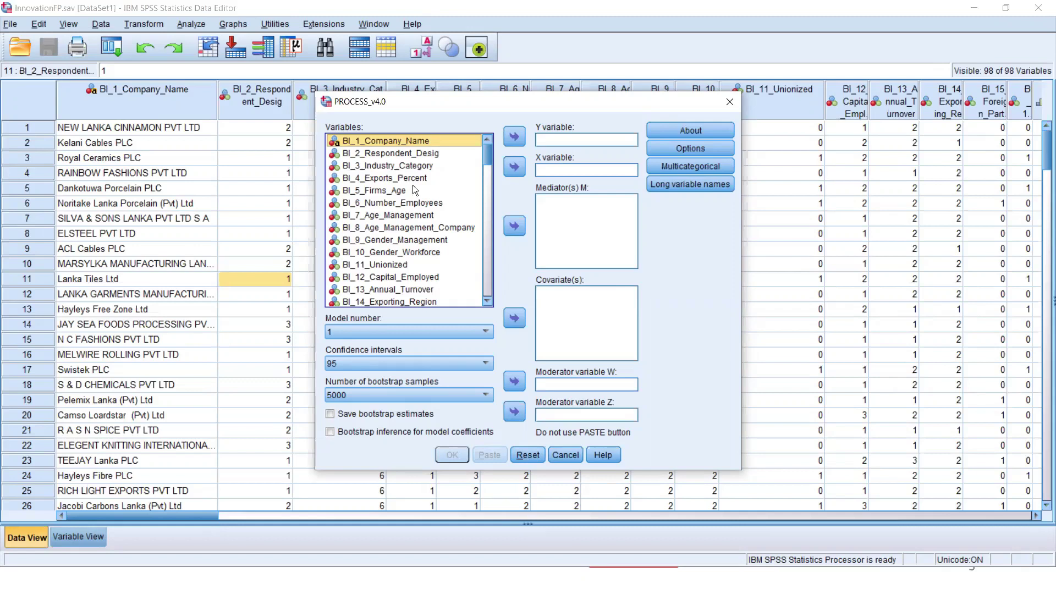
# Step: Assign the firm performance variable FP as the Y variable of the PROCESS model
pyautogui.scroll(-15, 440, 232)
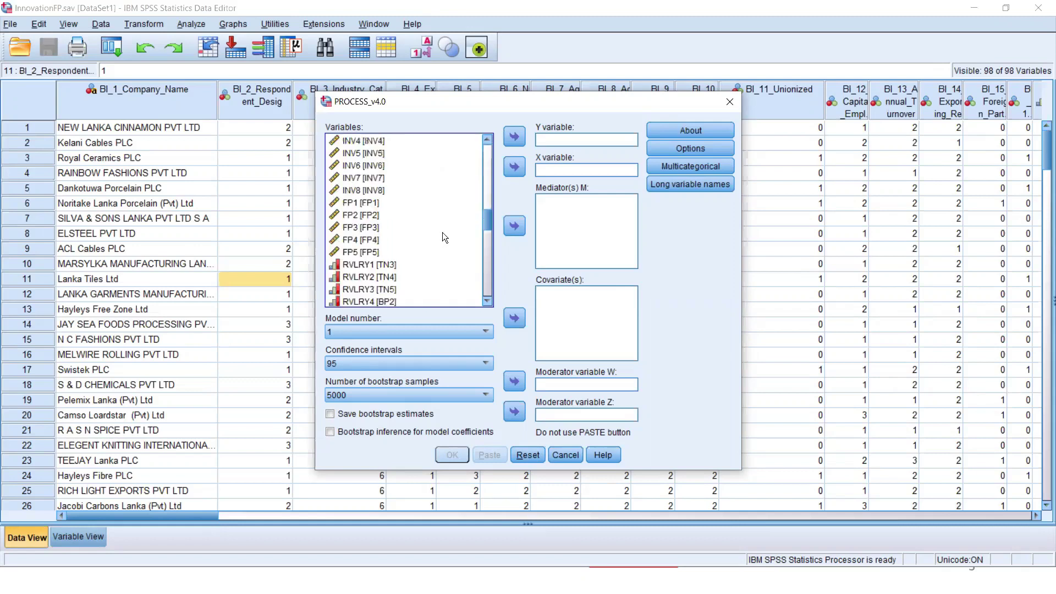
pyautogui.scroll(-10, 443, 232)
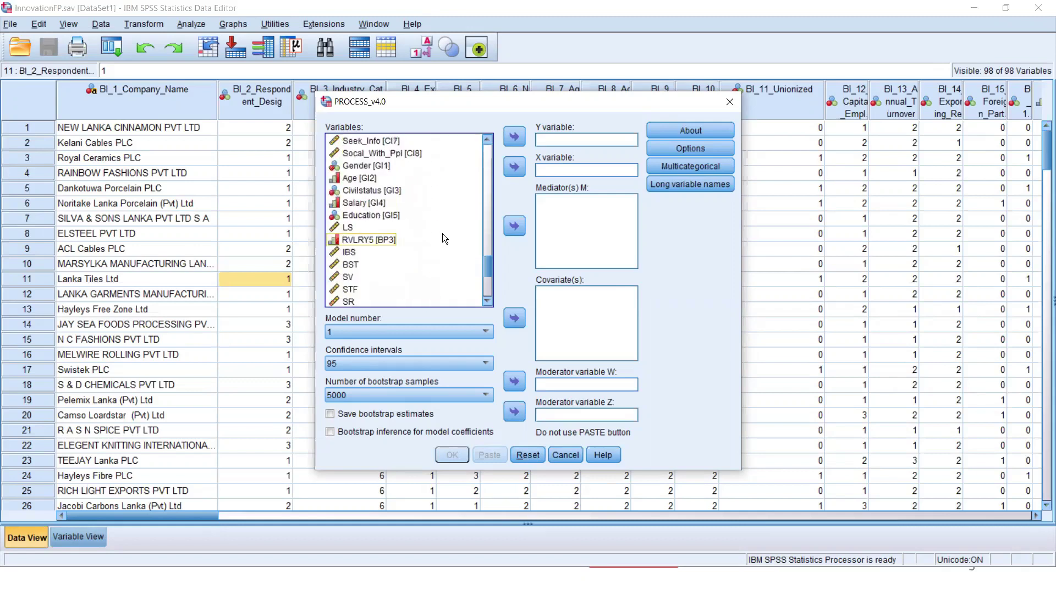
pyautogui.scroll(-3, 442, 235)
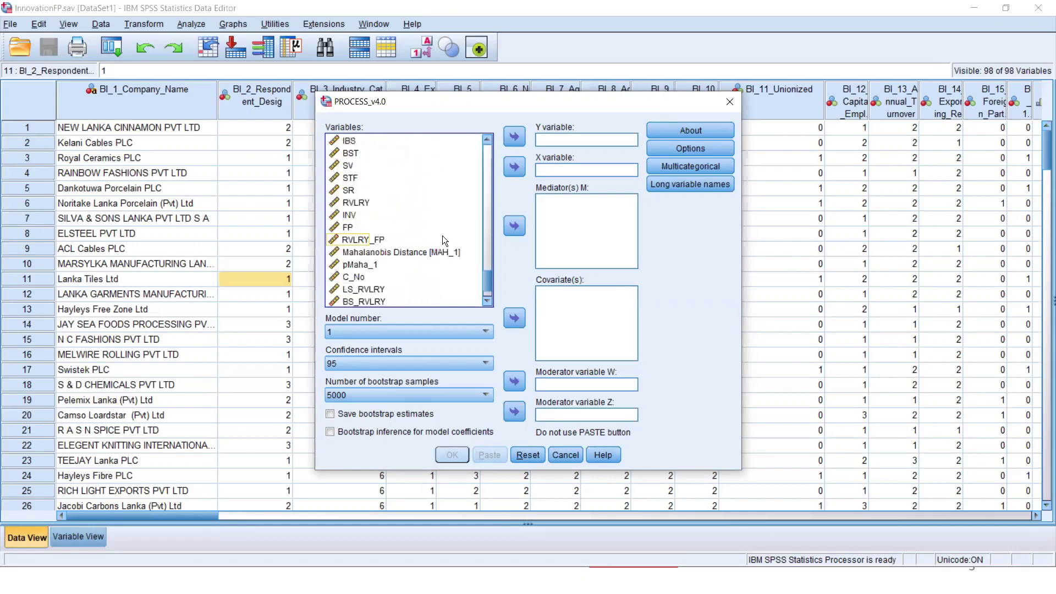
pyautogui.click(346, 228)
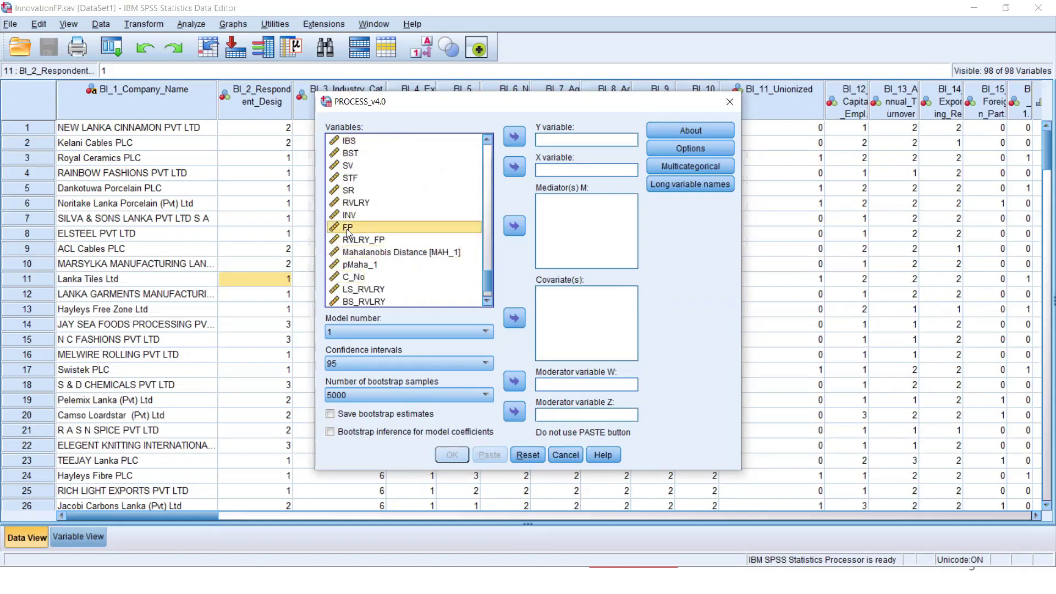
pyautogui.moveTo(347, 229); pyautogui.dragTo(567, 143)
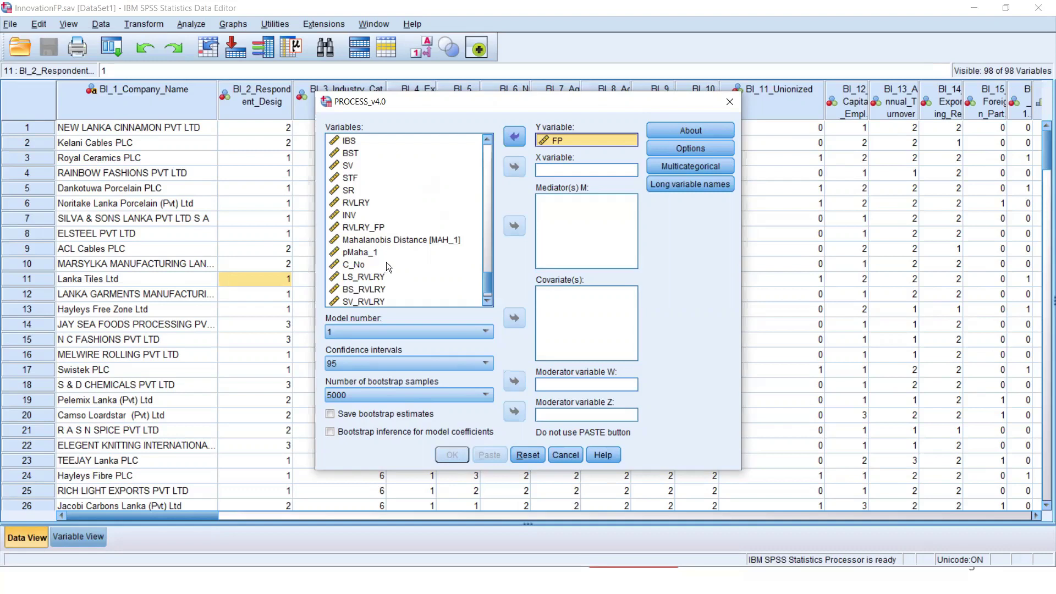
# Step: Assign the innovation variable INV as the X variable of the PROCESS model
pyautogui.click(357, 216)
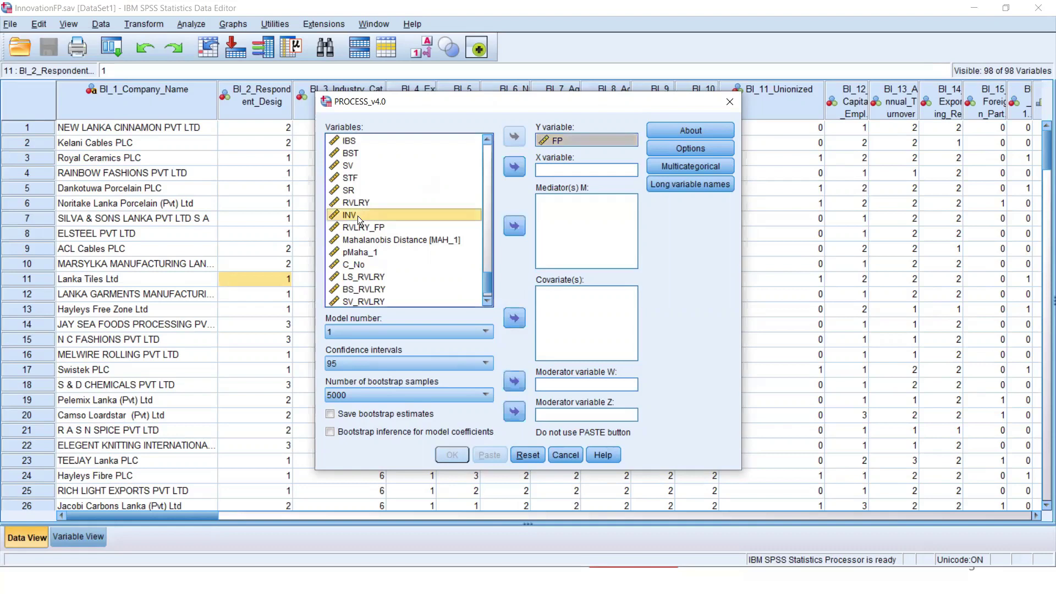
pyautogui.moveTo(356, 216); pyautogui.dragTo(582, 168)
pyautogui.moveTo(424, 211); pyautogui.dragTo(560, 168)
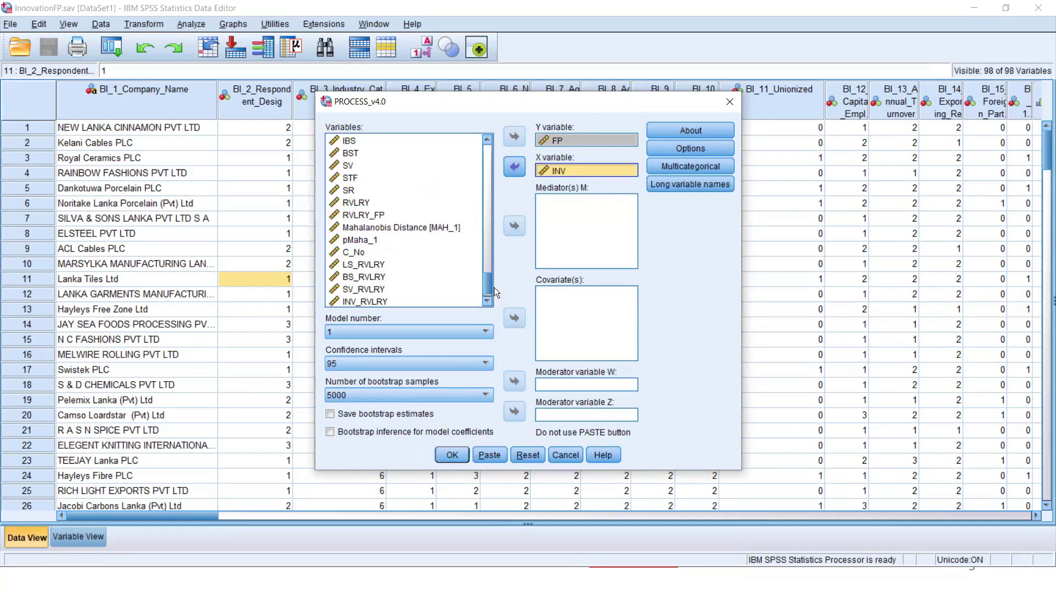
# Step: Assign BI_11_Unionized as moderator variable W of the PROCESS model
pyautogui.moveTo(490, 290); pyautogui.dragTo(491, 158)
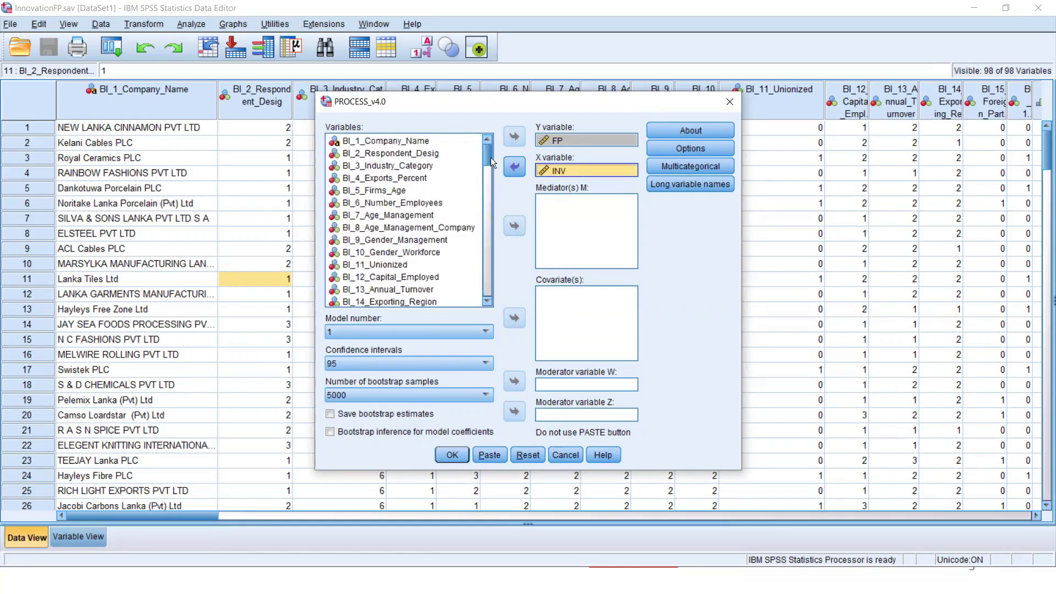
pyautogui.click(374, 266)
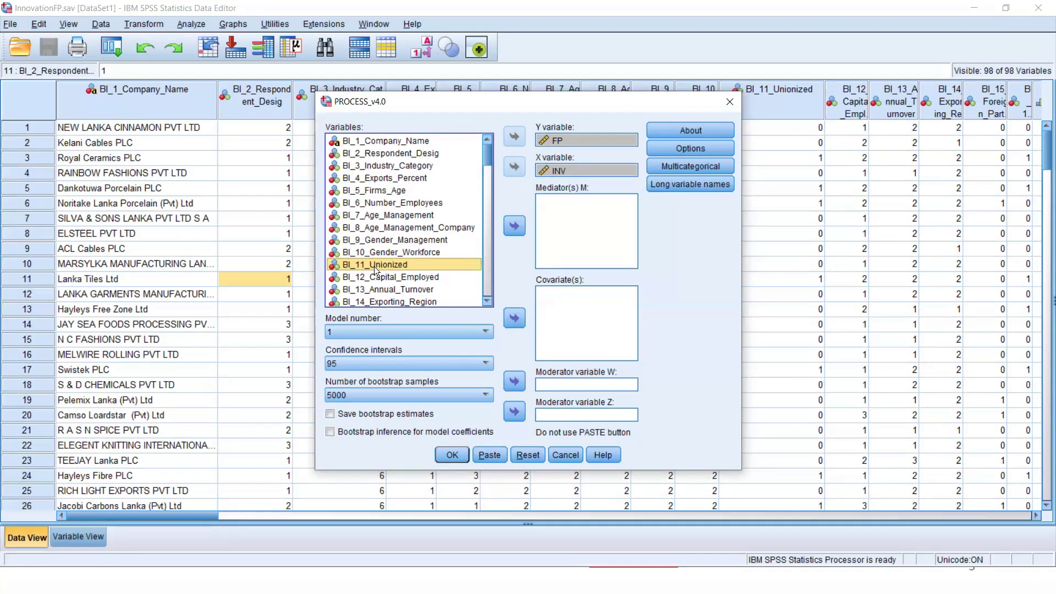
pyautogui.moveTo(374, 265); pyautogui.dragTo(551, 384)
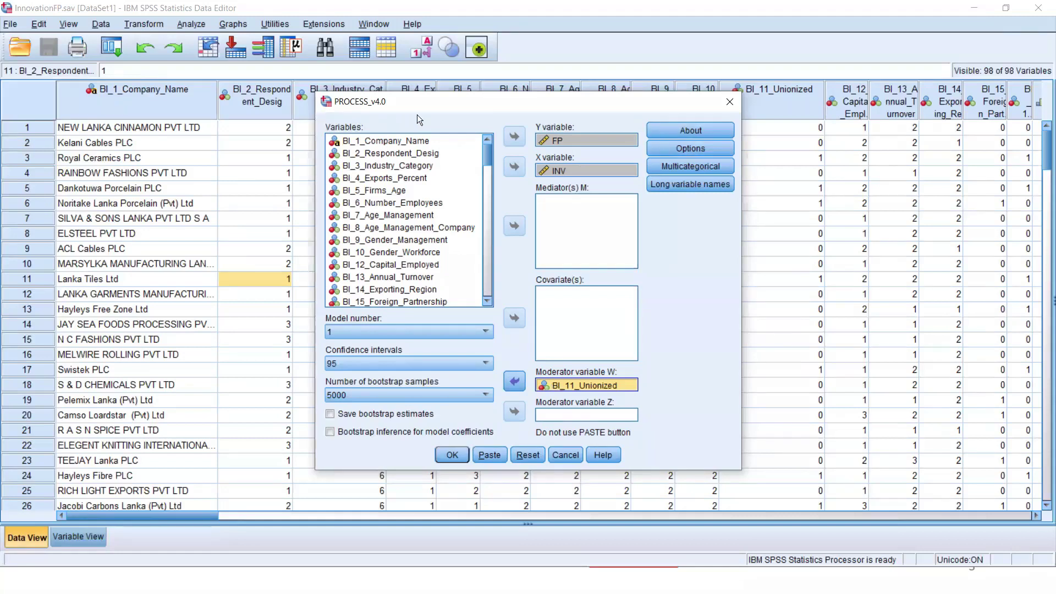
# Step: Review the additional PROCESS options and close them without changing any setting
pyautogui.moveTo(757, 210); pyautogui.dragTo(754, 205)
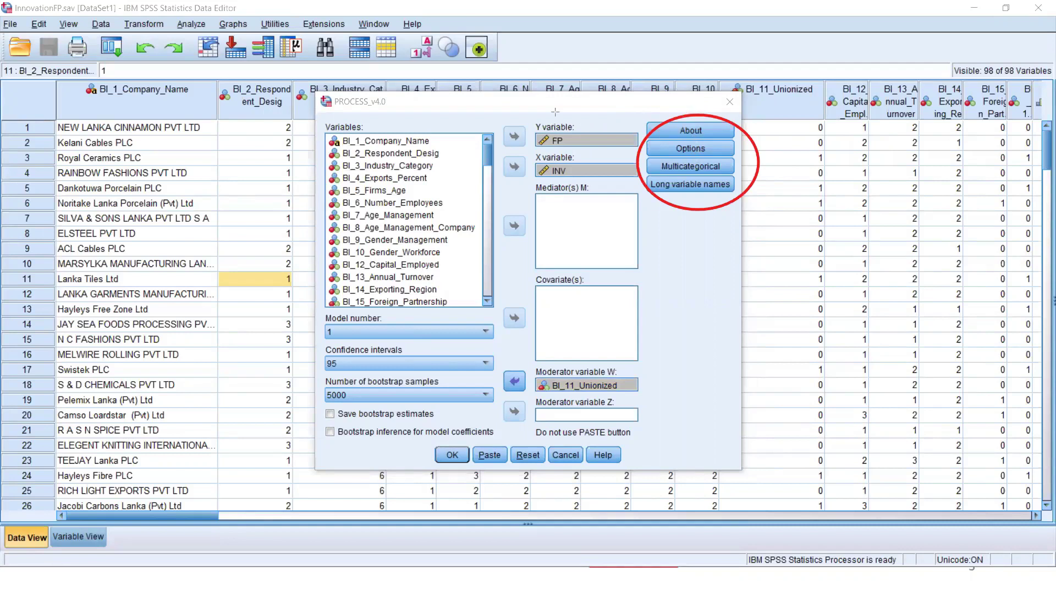
pyautogui.click(724, 117)
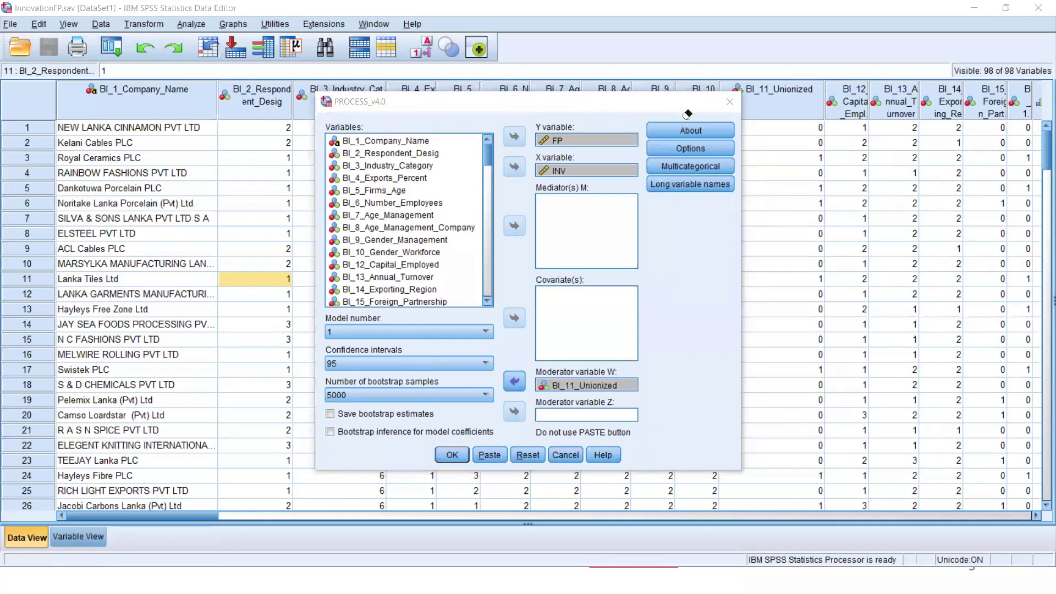
pyautogui.click(690, 152)
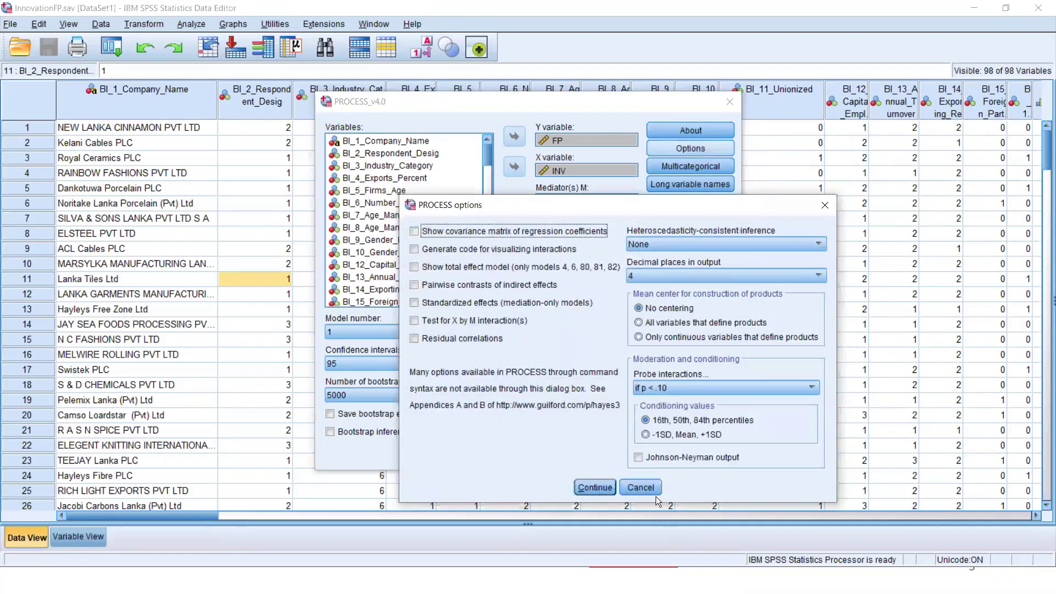
pyautogui.click(641, 487)
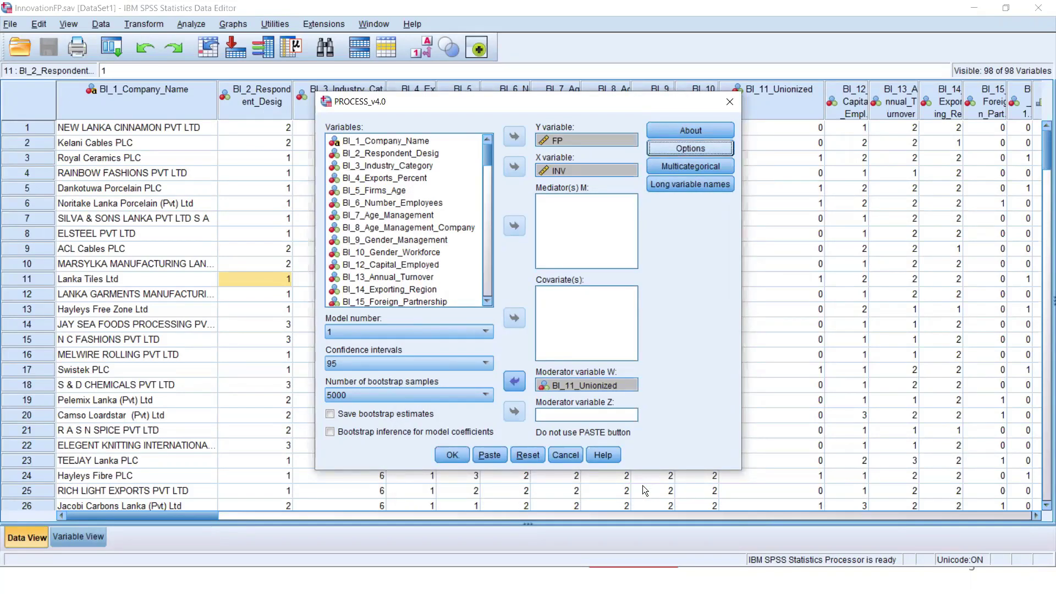
# Step: Turn the risk acceptance for long variable names on and off again, and confirm that dialog with it cleared
pyautogui.click(668, 189)
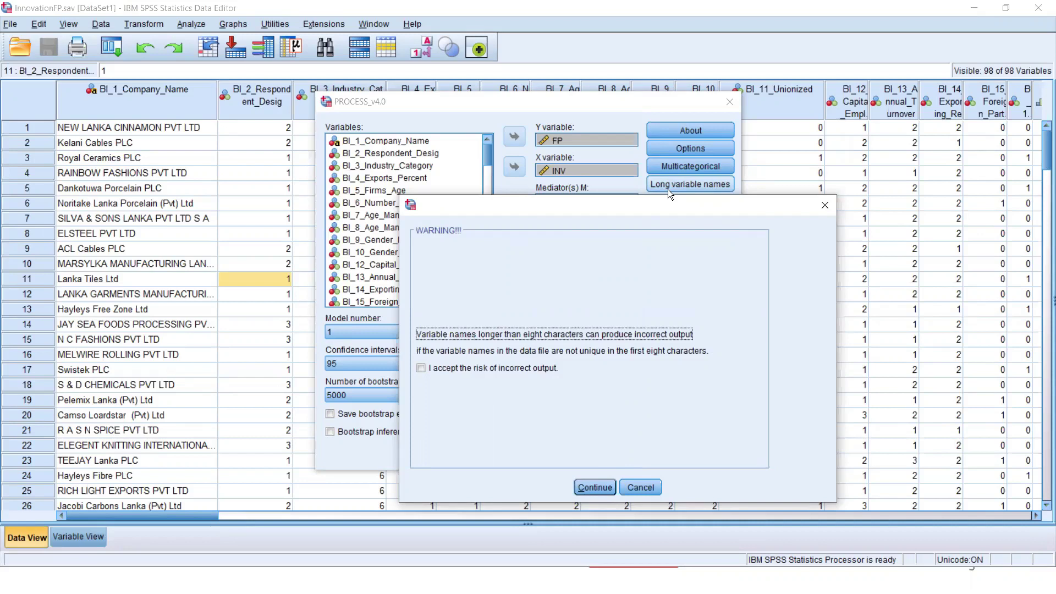
pyautogui.click(419, 369)
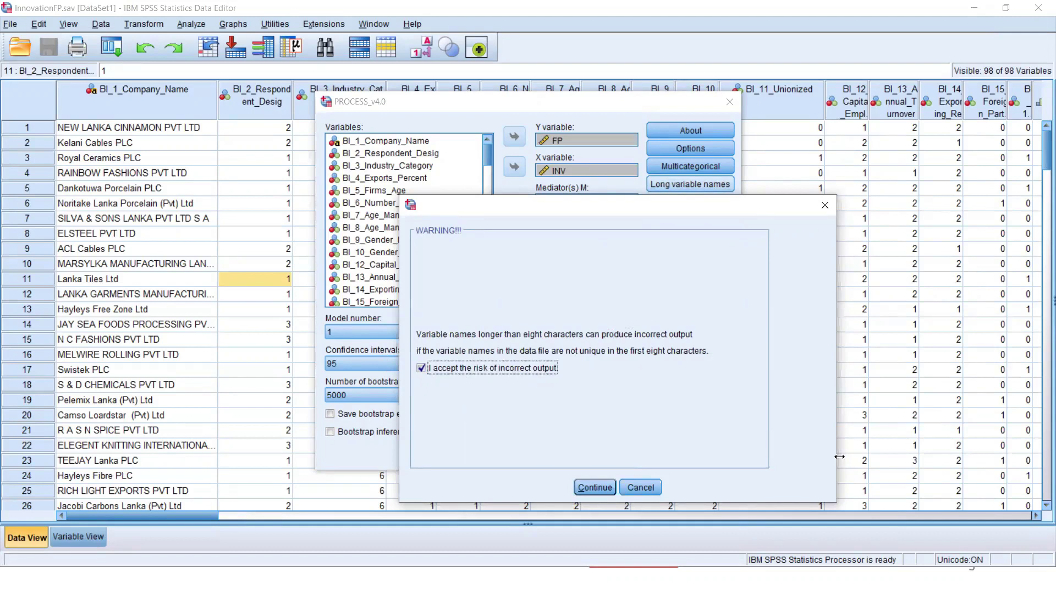
pyautogui.click(421, 368)
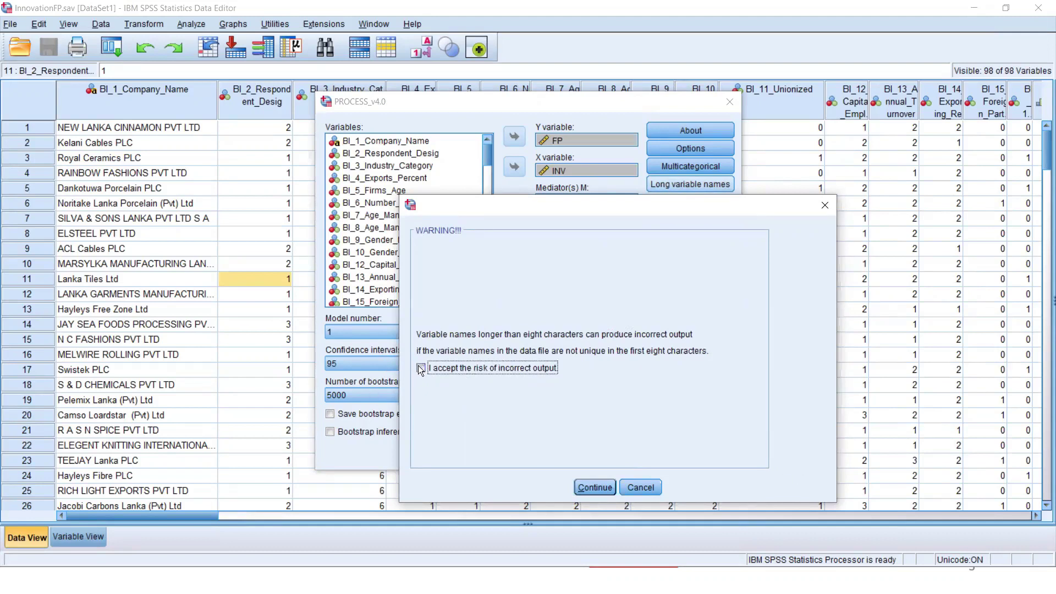
pyautogui.click(607, 488)
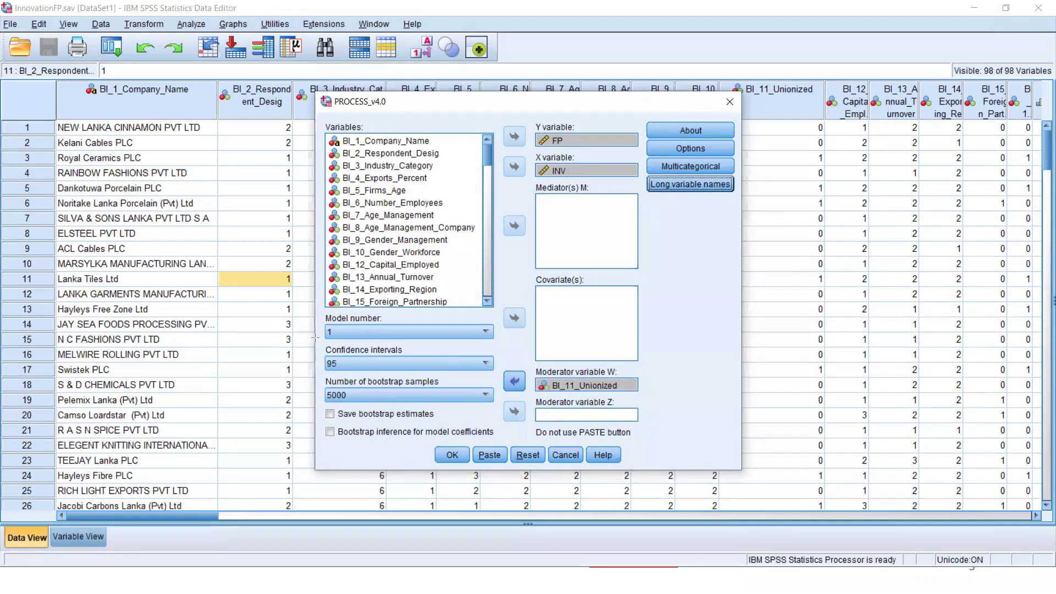
# Step: Run the PROCESS analysis with model number 1, 95 confidence intervals and 5000 bootstrap samples
pyautogui.moveTo(465, 428); pyautogui.dragTo(503, 421)
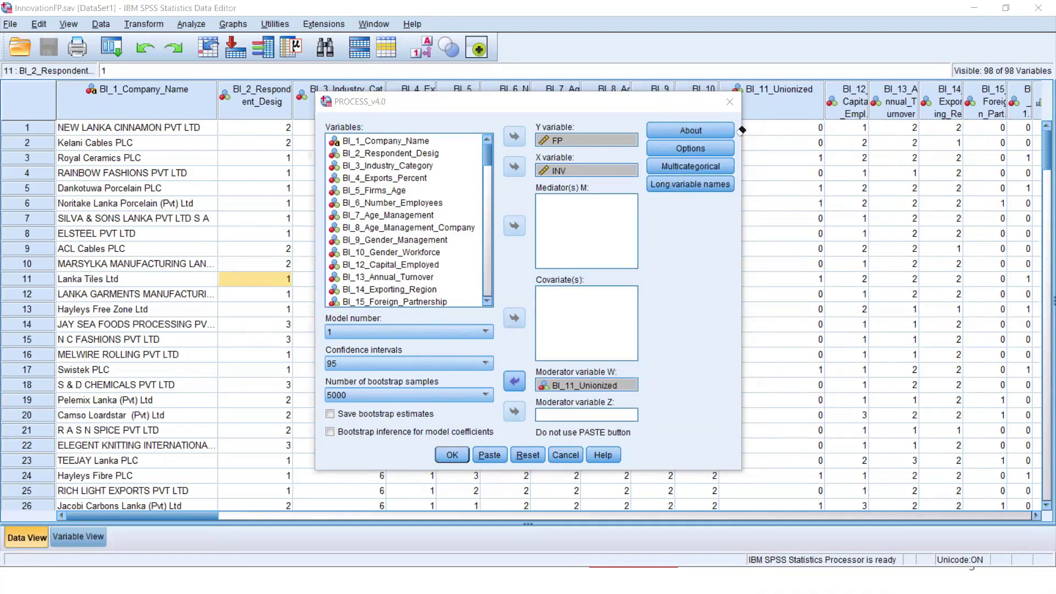
pyautogui.click(451, 456)
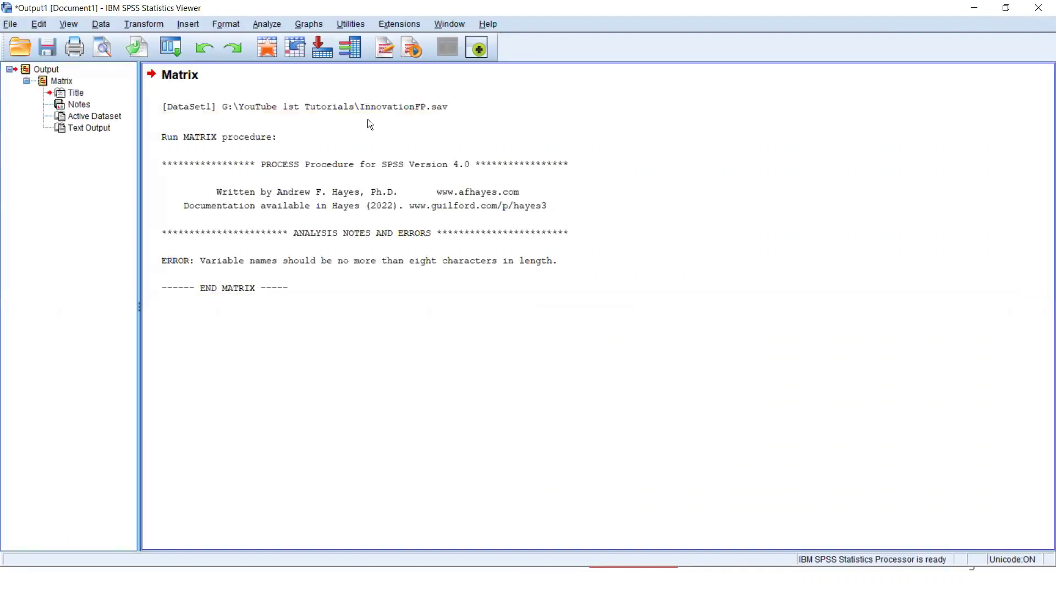
# Step: Examine the analysis notes and errors section of the Matrix output, framing it with a temporary red rectangle
pyautogui.rightClick(367, 119)
pyautogui.click(438, 110)
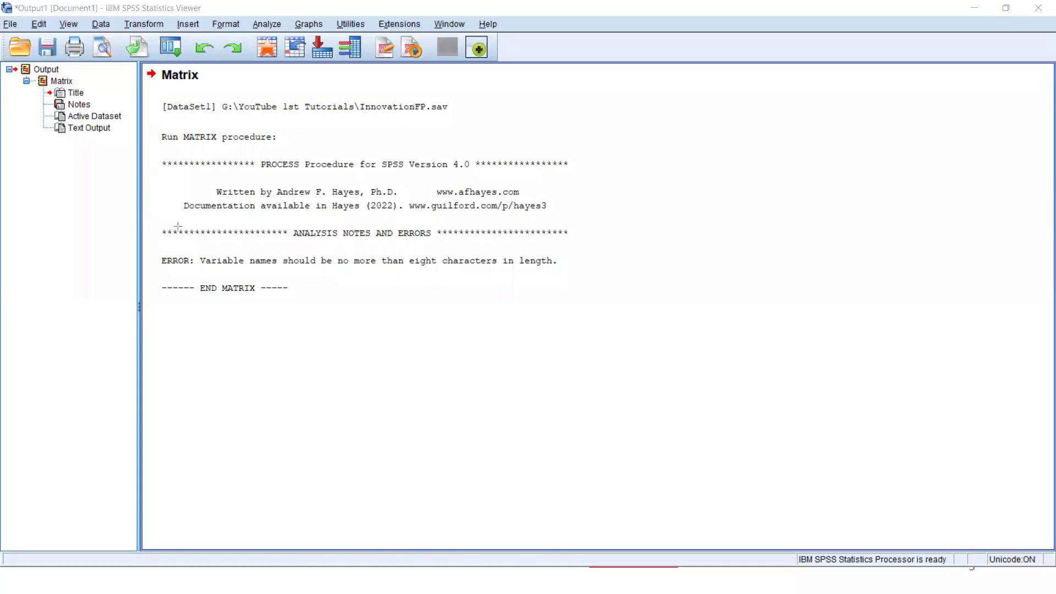
pyautogui.moveTo(146, 188)
pyautogui.mouseDown()
pyautogui.moveTo(502, 308)
pyautogui.moveTo(622, 309)
pyautogui.mouseUp()
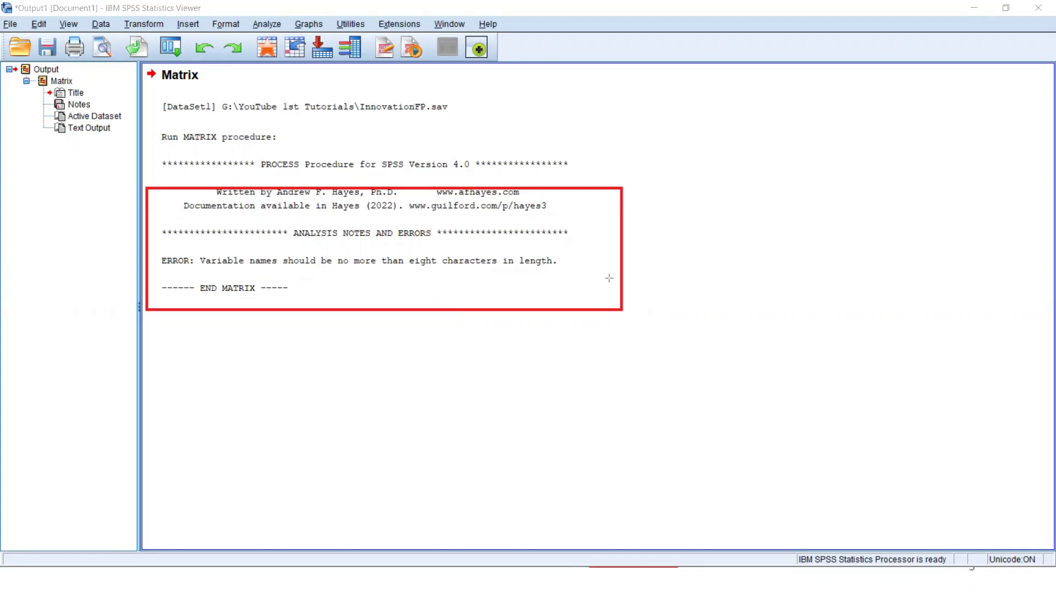
pyautogui.rightClick(627, 114)
pyautogui.press('Return')
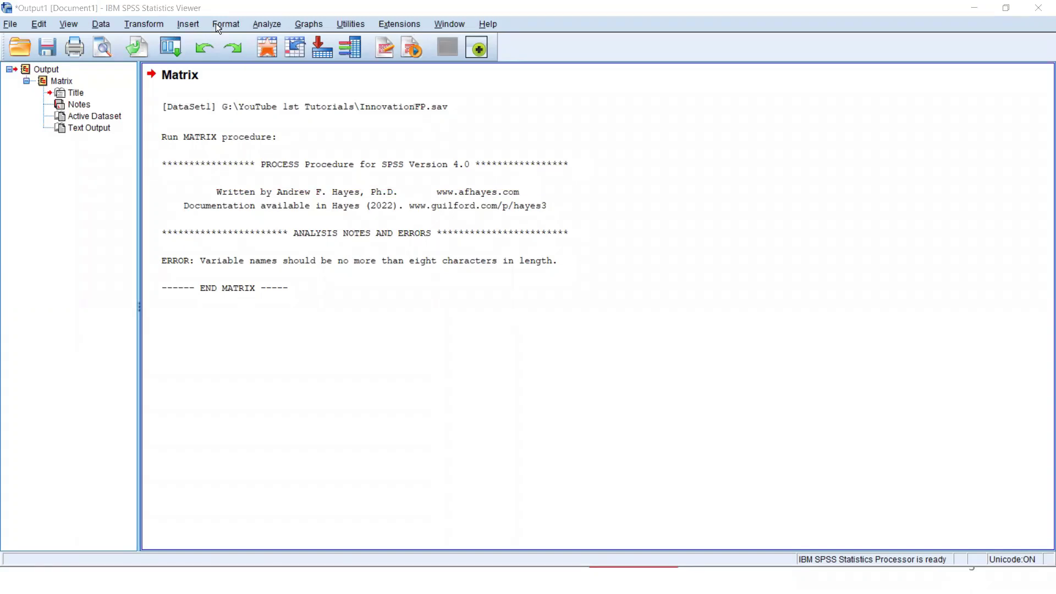
# Step: Reopen the PROCESS v4.0 regression procedure with the FP, INV and BI_11_Unionized assignments kept
pyautogui.click(265, 23)
pyautogui.moveTo(311, 247)
pyautogui.moveTo(319, 188)
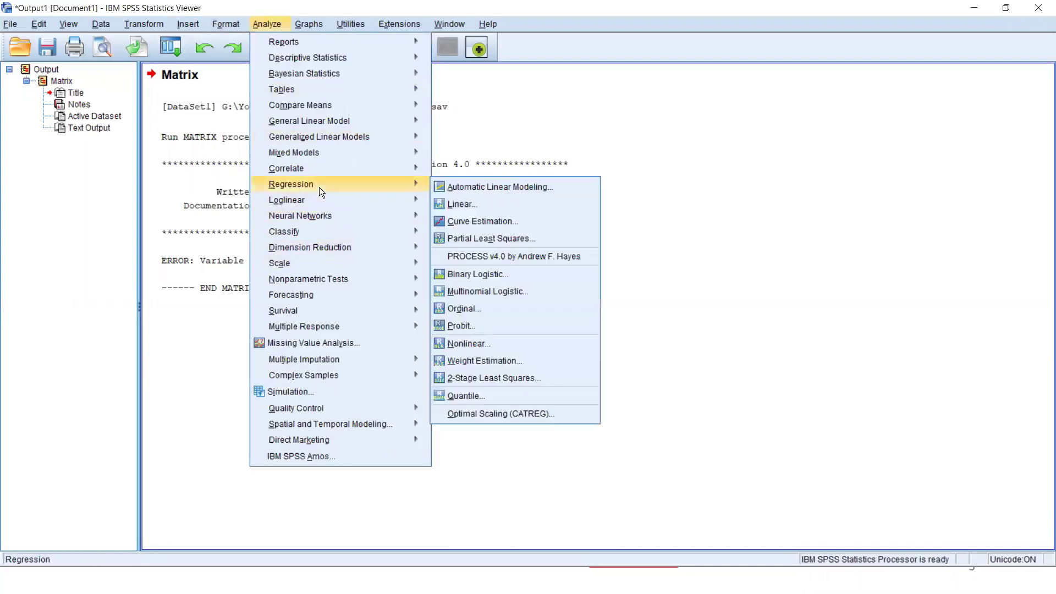
pyautogui.click(507, 257)
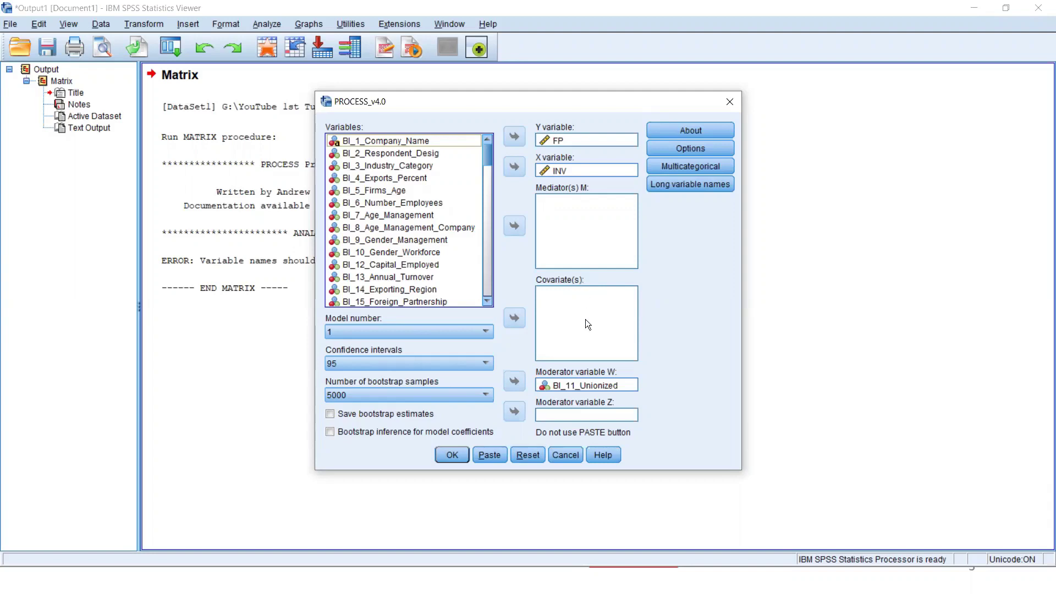
# Step: Accept the risk of incorrect output for long variable names and run the PROCESS analysis with model number 1
pyautogui.click(680, 184)
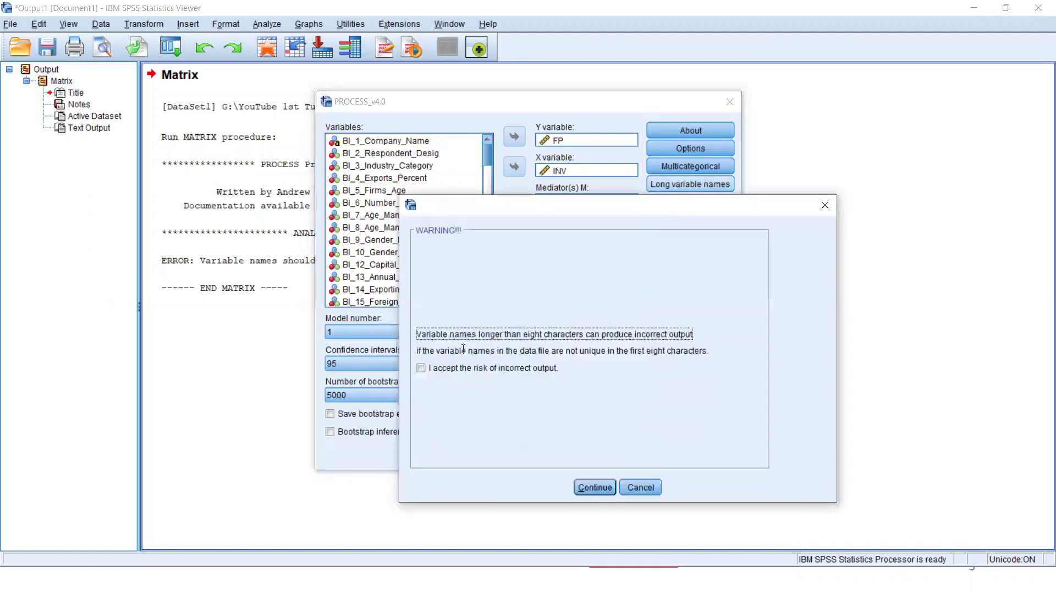
pyautogui.click(445, 368)
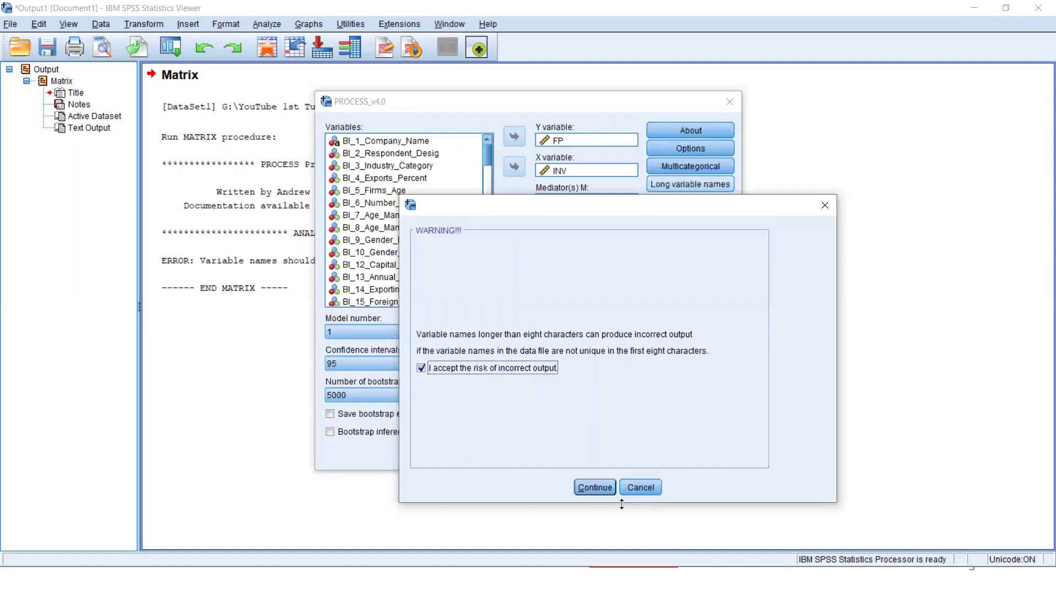
pyautogui.click(595, 487)
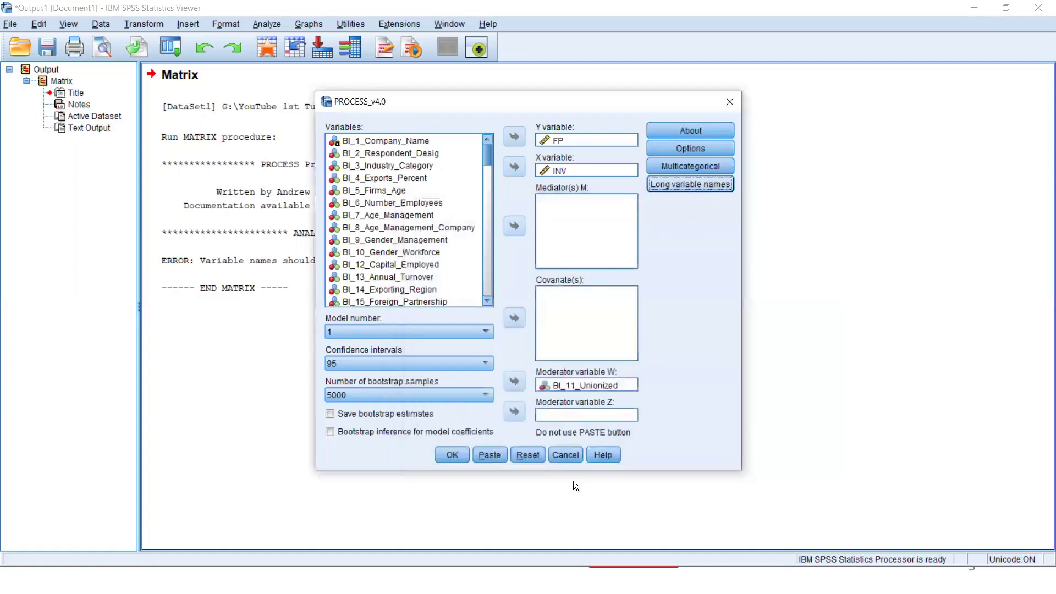
pyautogui.click(448, 455)
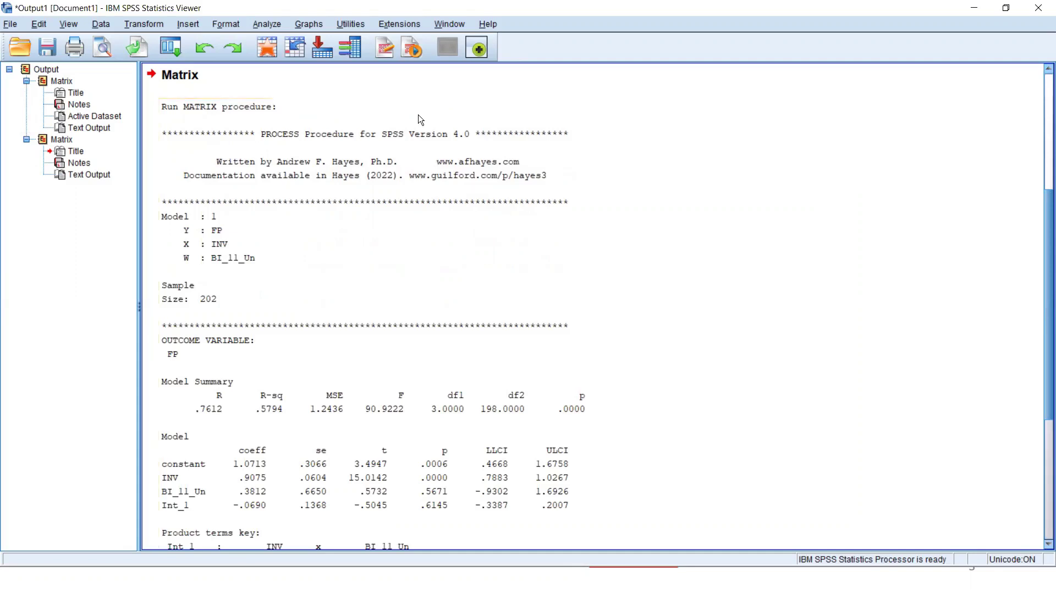
# Step: Examine the model specification, Model Summary, the BI_11_Un and Int_1 coefficients and the X*W interaction test, marking each with temporary red annotations
pyautogui.moveTo(154, 195)
pyautogui.mouseDown()
pyautogui.moveTo(236, 289)
pyautogui.moveTo(333, 318)
pyautogui.mouseUp()
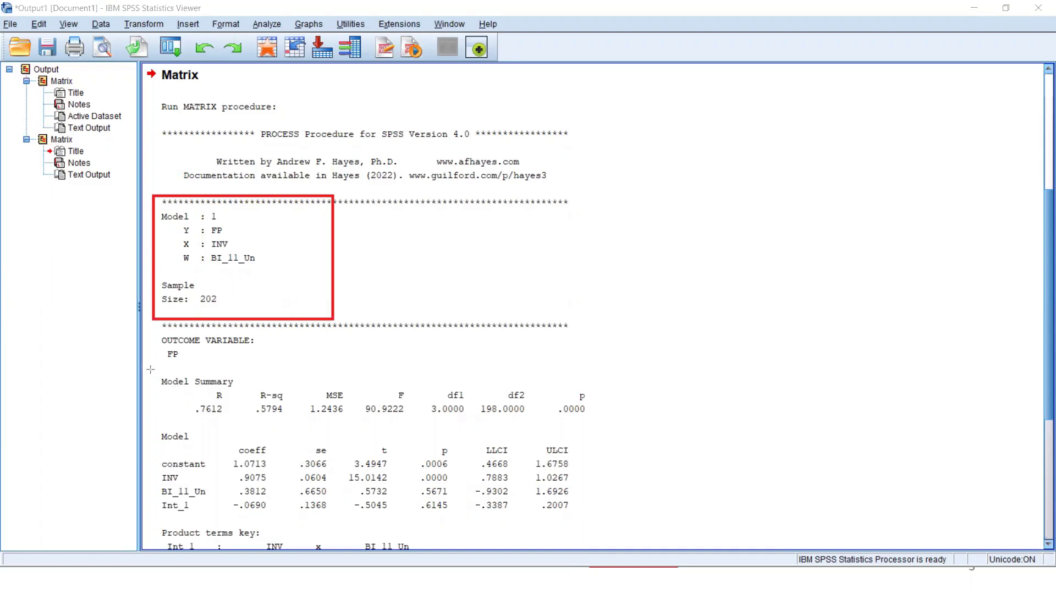
pyautogui.moveTo(150, 369); pyautogui.dragTo(609, 424)
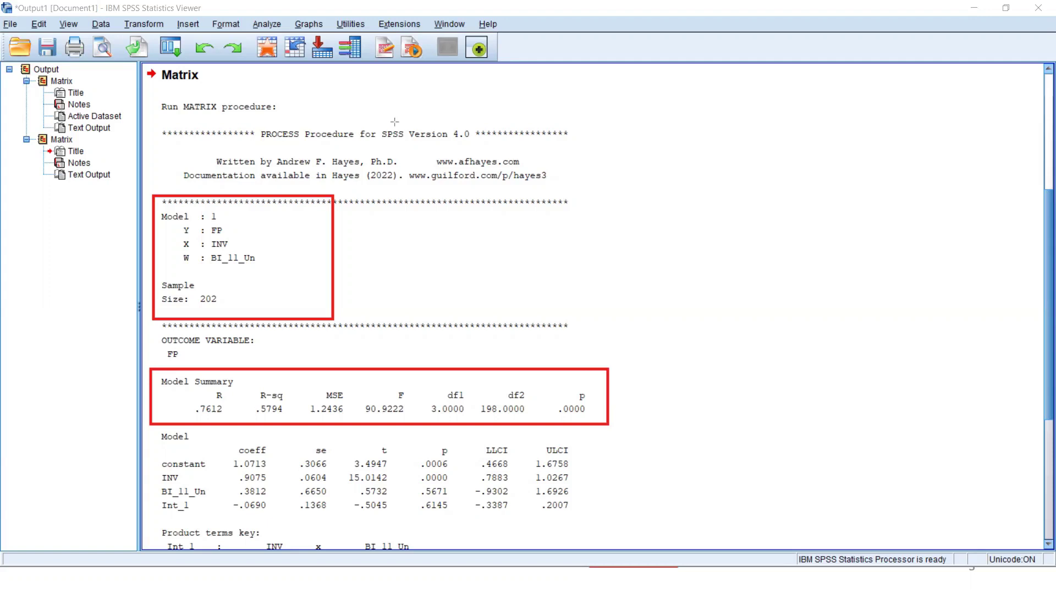
pyautogui.moveTo(543, 354); pyautogui.dragTo(574, 390)
pyautogui.moveTo(578, 492); pyautogui.dragTo(646, 492)
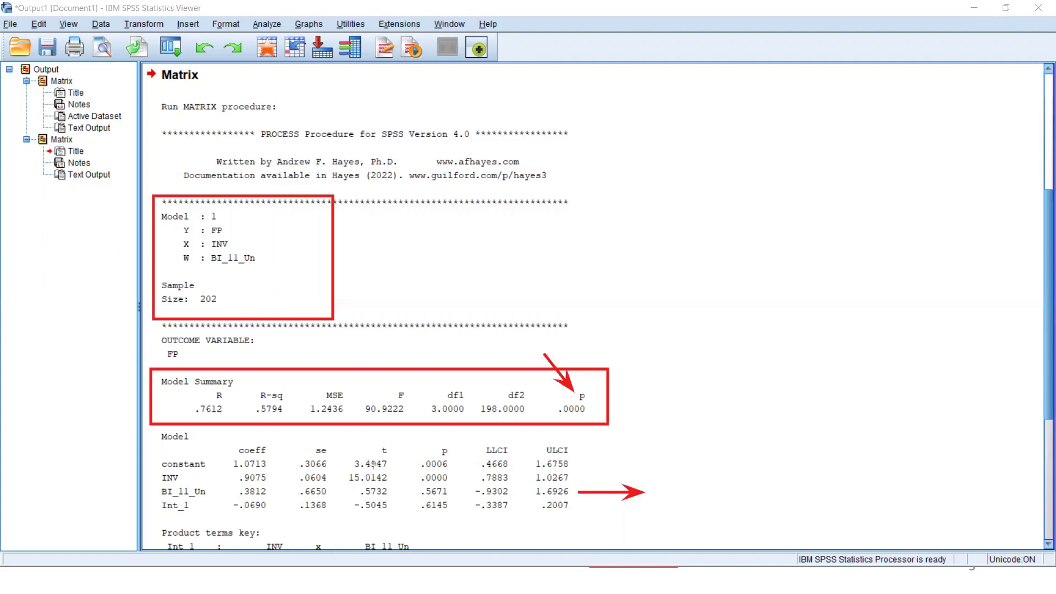
pyautogui.moveTo(582, 507); pyautogui.dragTo(641, 506)
pyautogui.moveTo(413, 500); pyautogui.dragTo(457, 515)
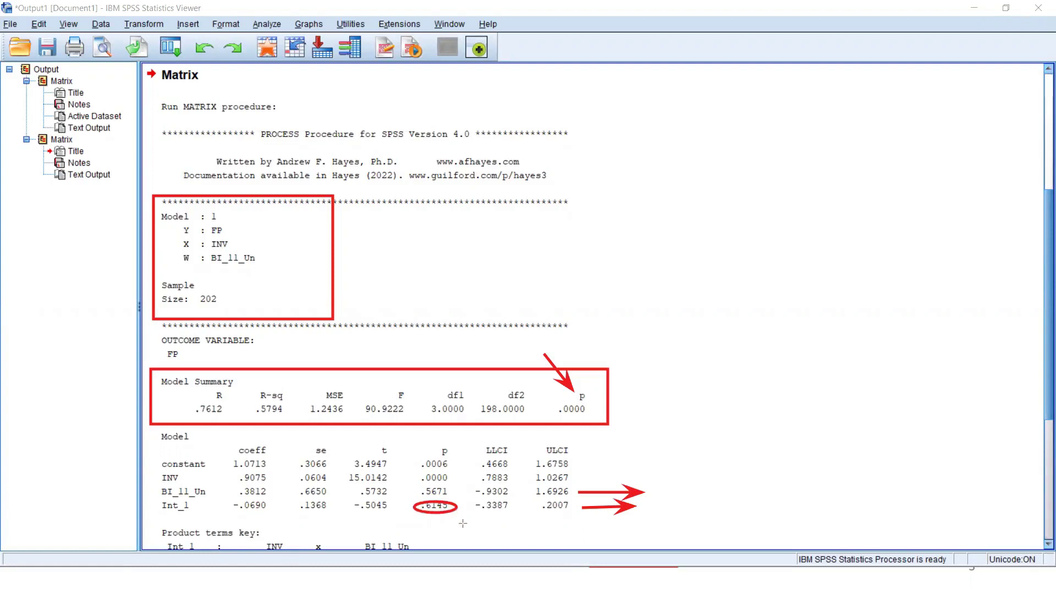
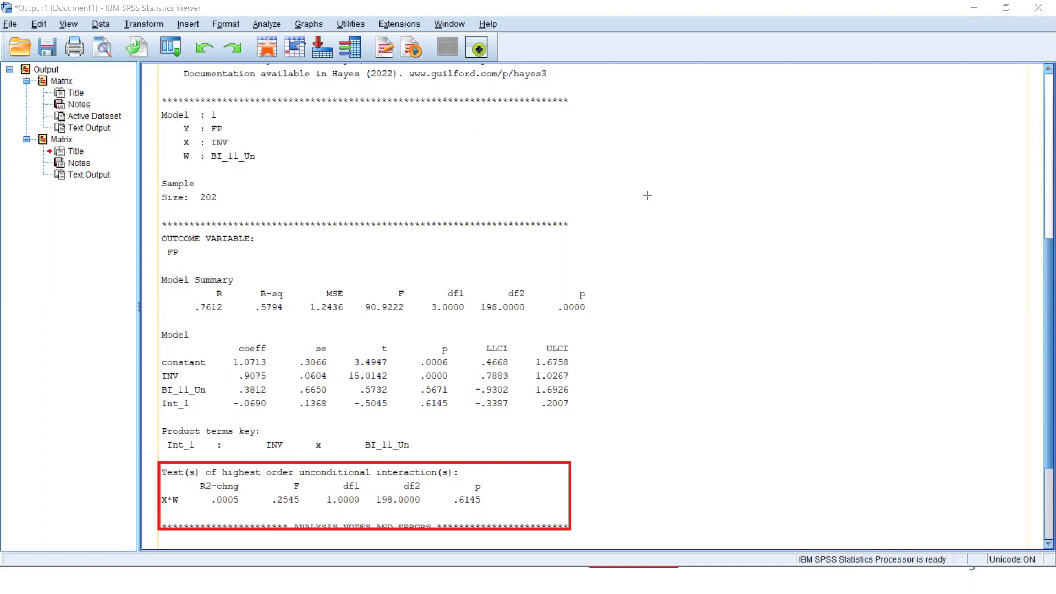
pyautogui.moveTo(447, 486); pyautogui.dragTo(501, 514)
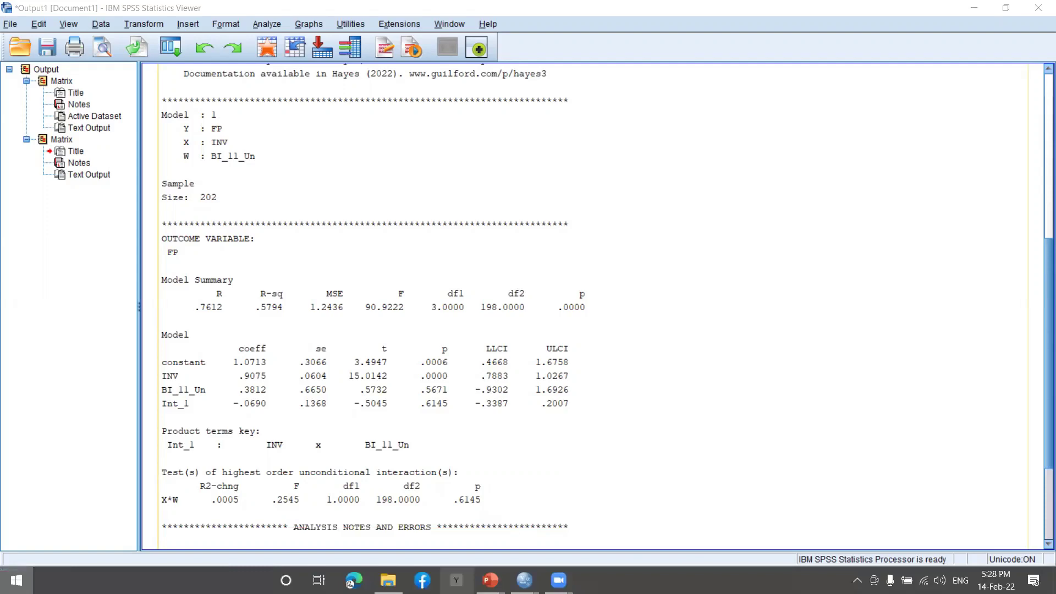
# Step: Switch to the PowerPoint slide show and advance to the SPSS Output View slide
pyautogui.press('super')
pyautogui.moveTo(491, 580)
pyautogui.click(555, 491)
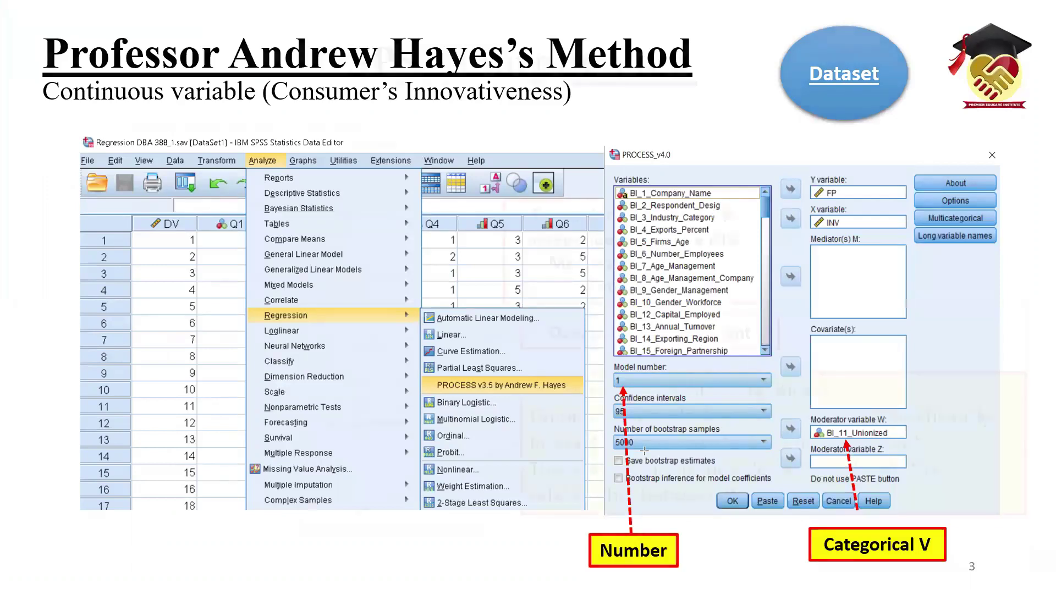
pyautogui.press('Right')
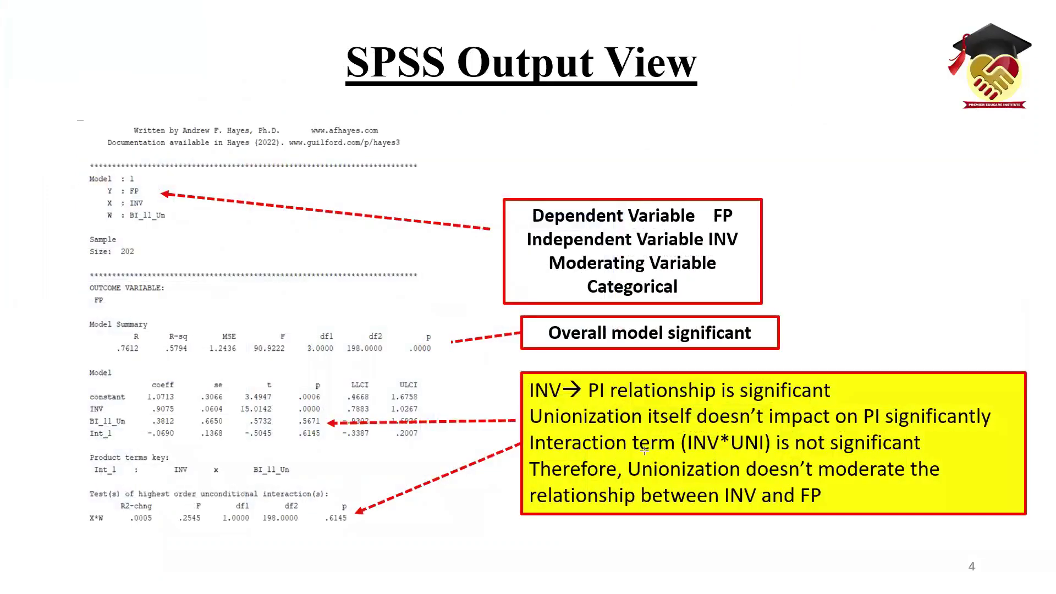
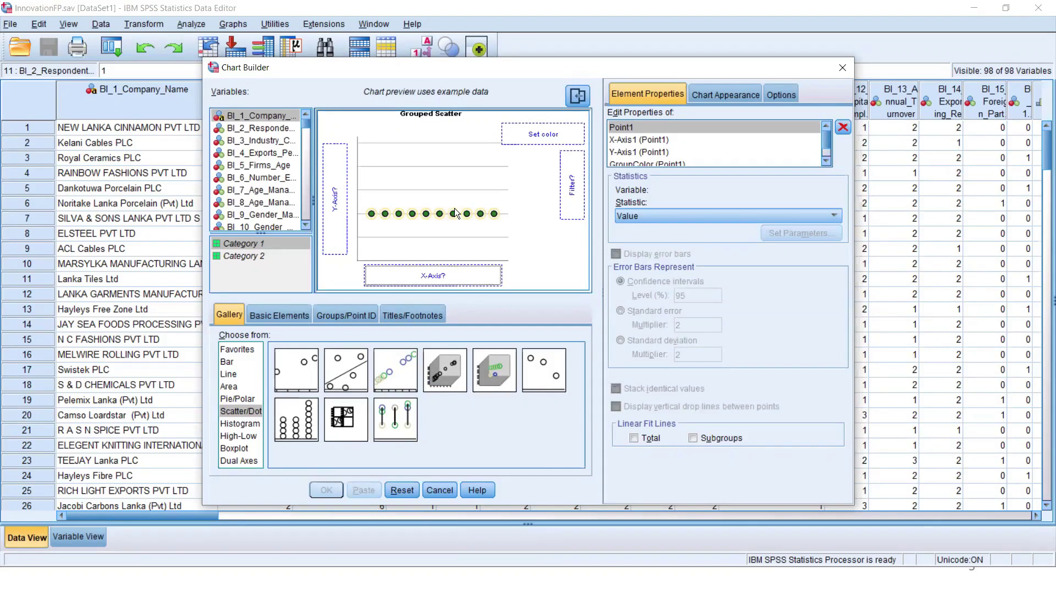
# Step: Assign the composite variable FP to the Y-axis of the grouped scatter chart
pyautogui.scroll(-1, 262, 182)
pyautogui.scroll(-1, 263, 184)
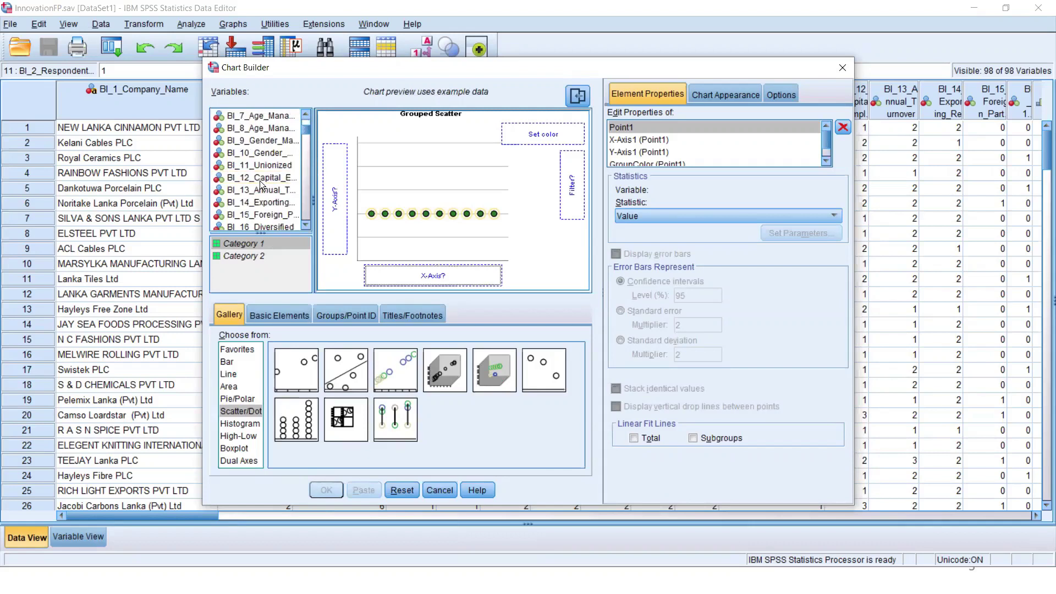
pyautogui.scroll(-9, 273, 190)
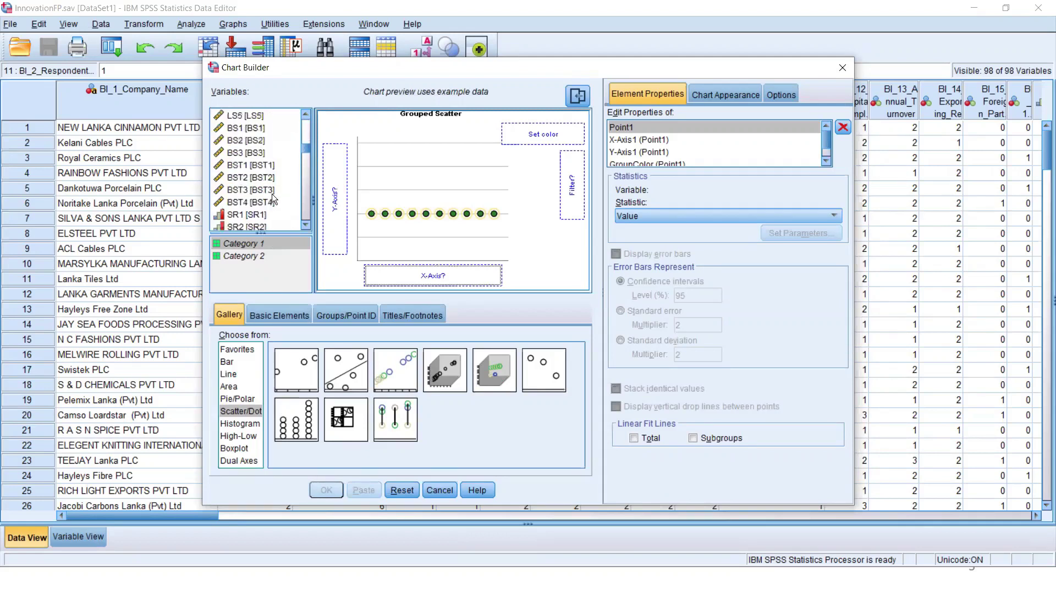
pyautogui.scroll(-5, 272, 194)
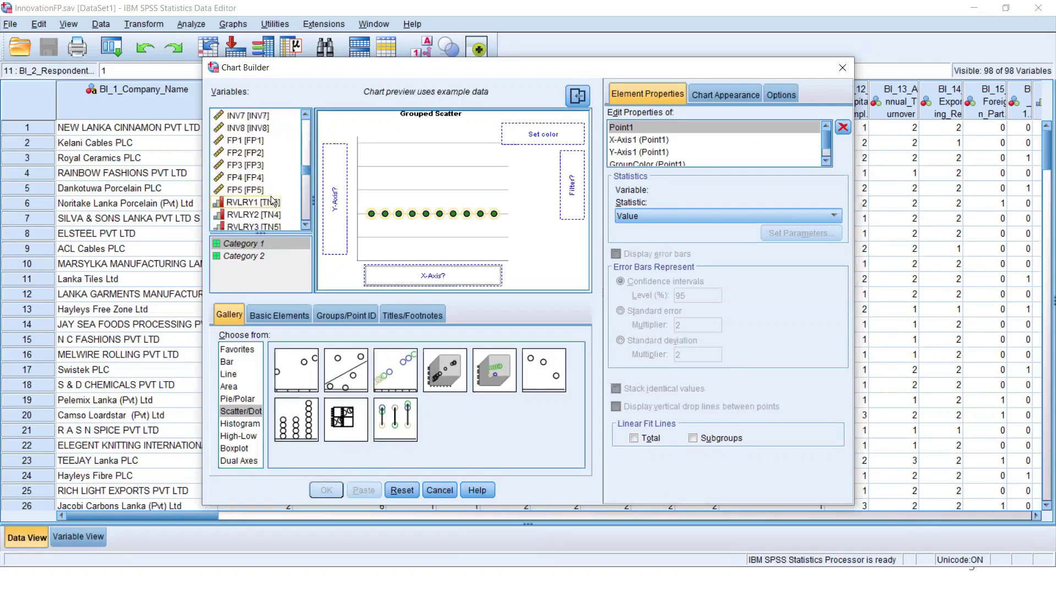
pyautogui.scroll(-4, 271, 201)
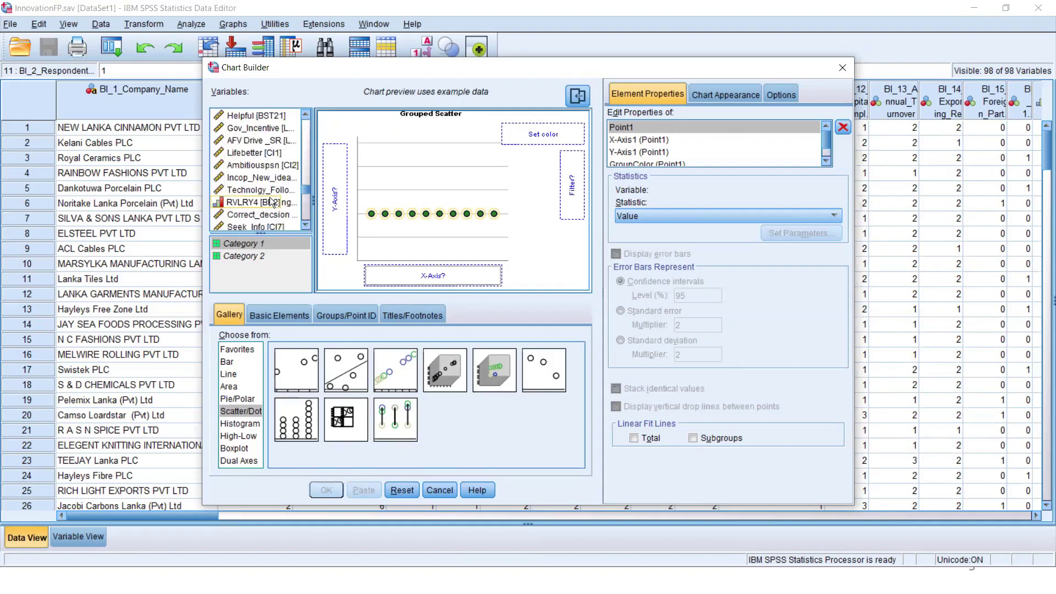
pyautogui.scroll(-5, 270, 202)
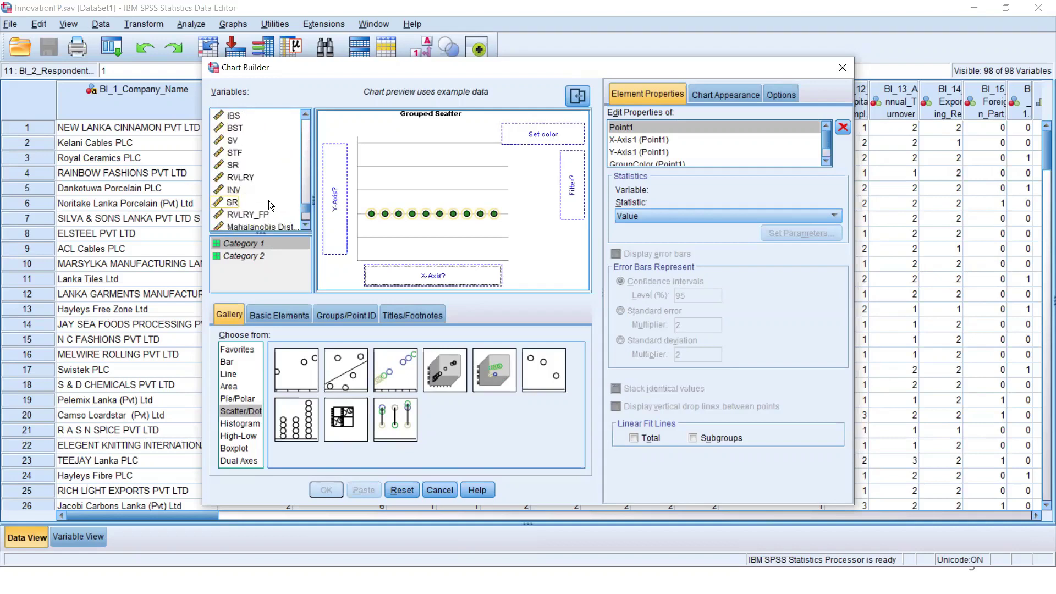
pyautogui.scroll(-2, 268, 201)
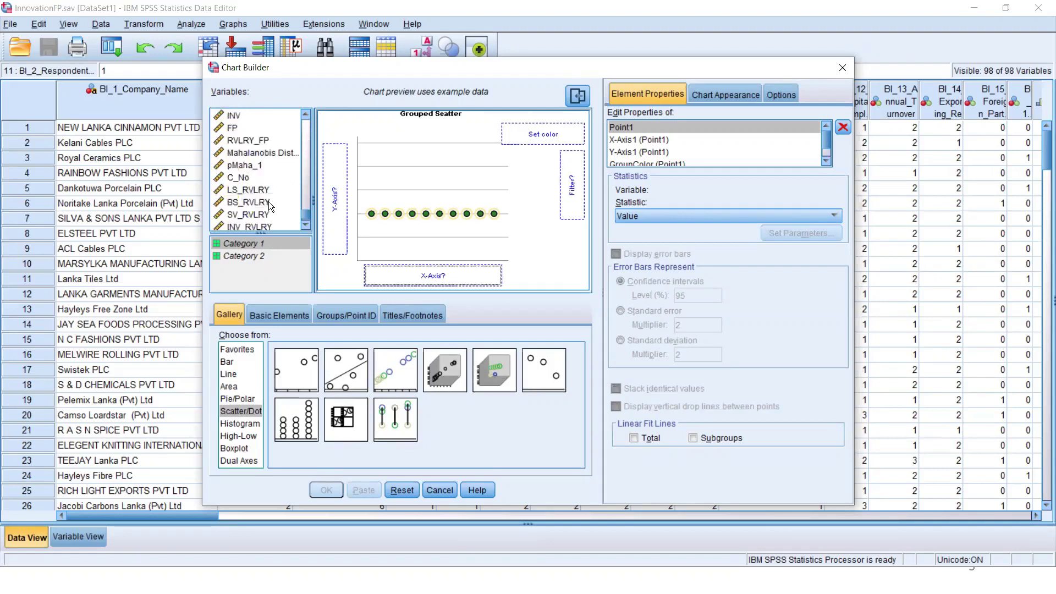
pyautogui.click(236, 128)
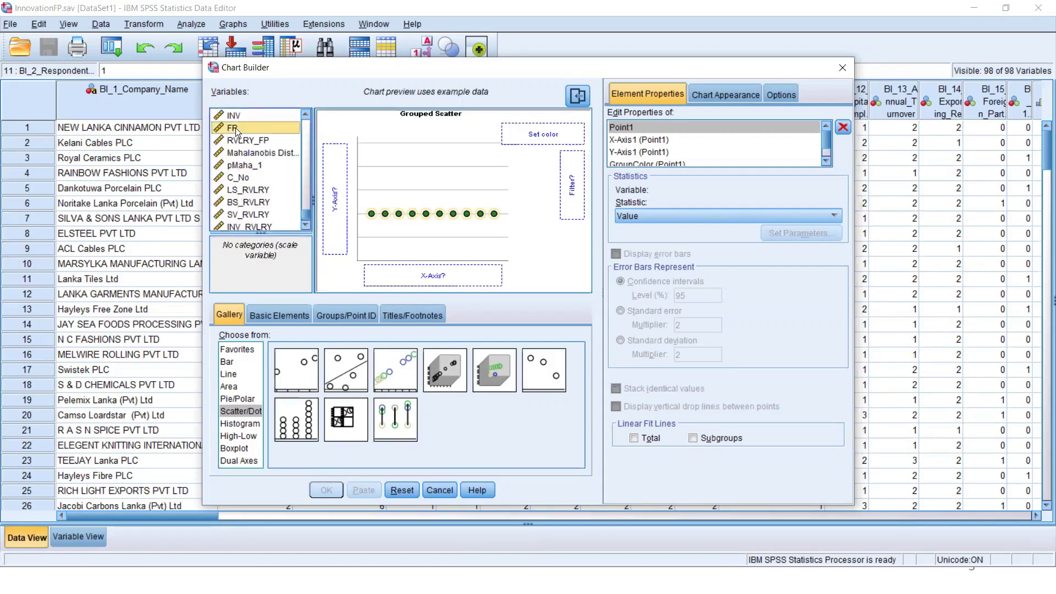
pyautogui.moveTo(236, 127); pyautogui.dragTo(333, 201)
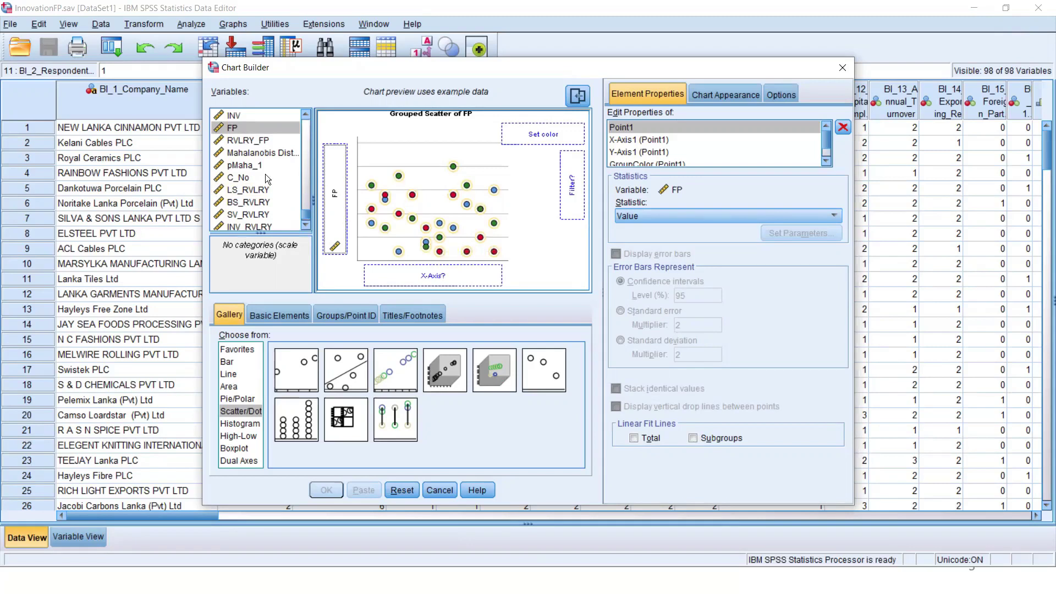
# Step: Assign the composite variable INV to the X-axis of the grouped scatter chart
pyautogui.scroll(1, 266, 178)
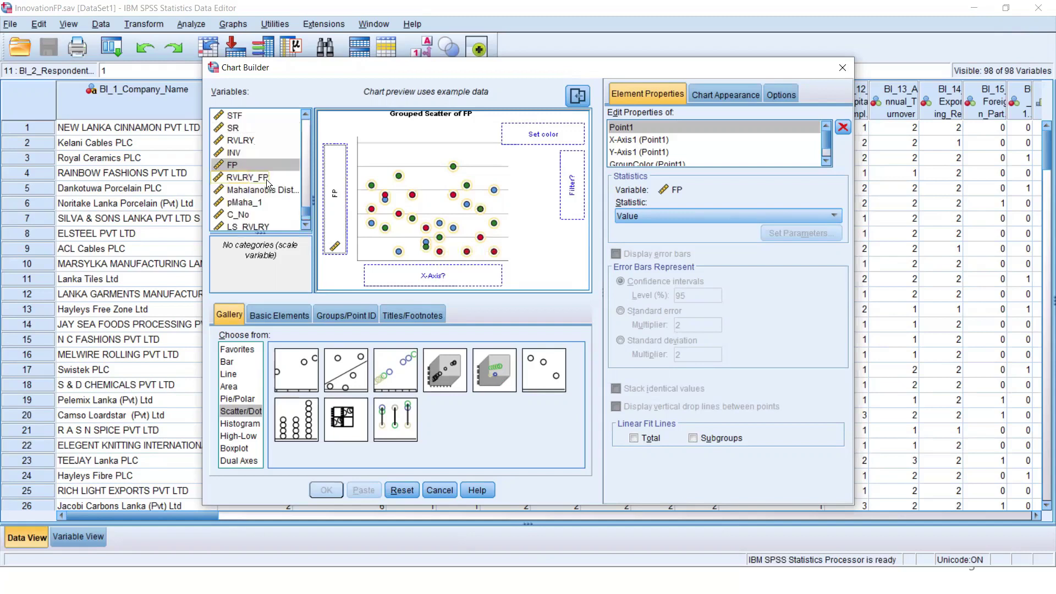
pyautogui.click(238, 153)
pyautogui.moveTo(237, 151); pyautogui.dragTo(412, 279)
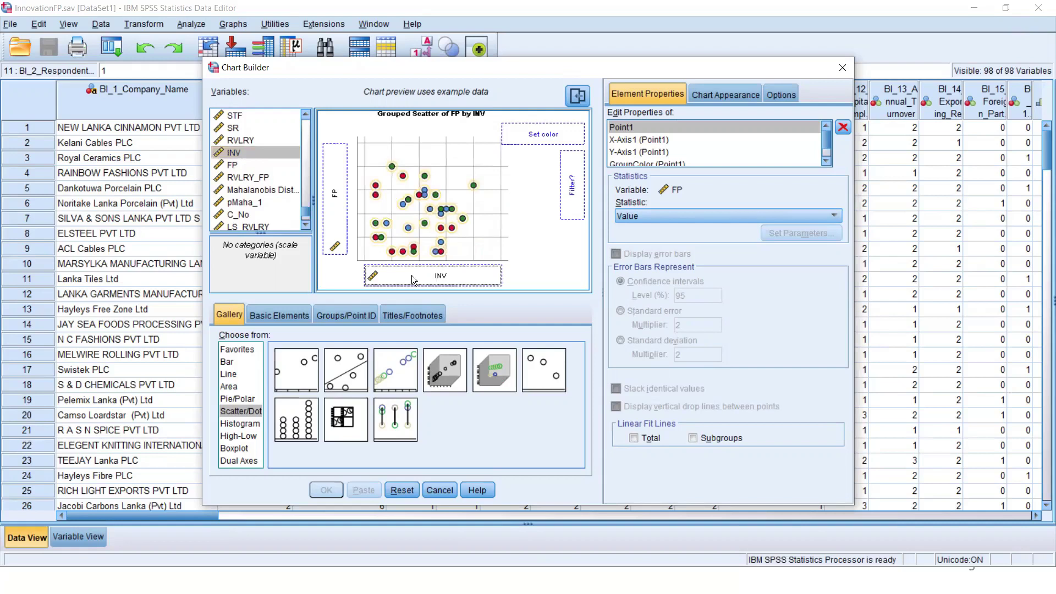
# Step: Set BI_11_Unionized as the colour grouping variable and generate the grouped scatter chart
pyautogui.scroll(9, 267, 174)
pyautogui.scroll(5, 268, 174)
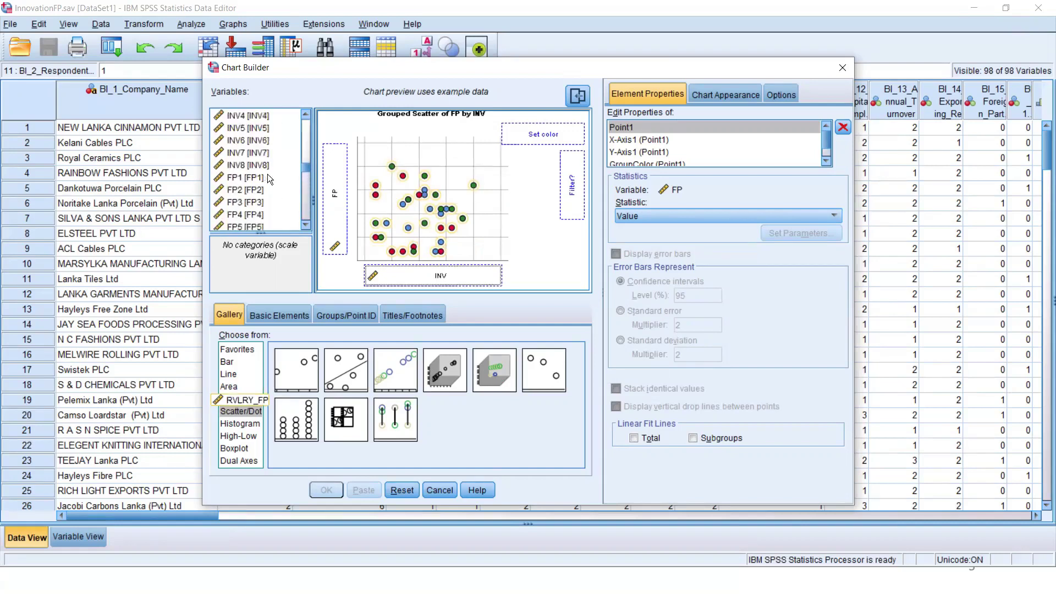
pyautogui.scroll(6, 269, 175)
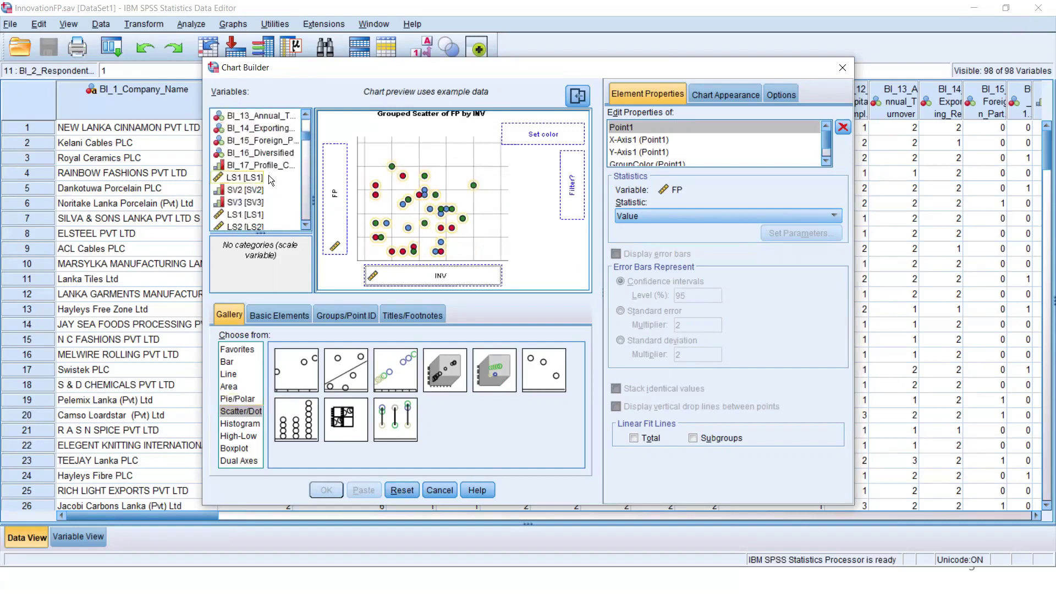
pyautogui.click(267, 130)
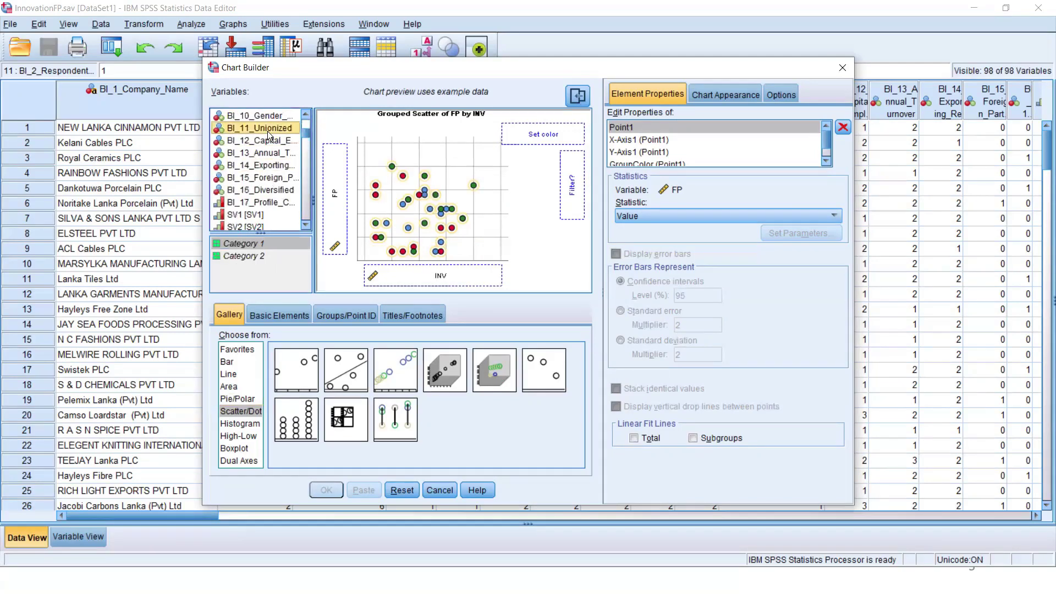
pyautogui.moveTo(267, 131); pyautogui.dragTo(520, 139)
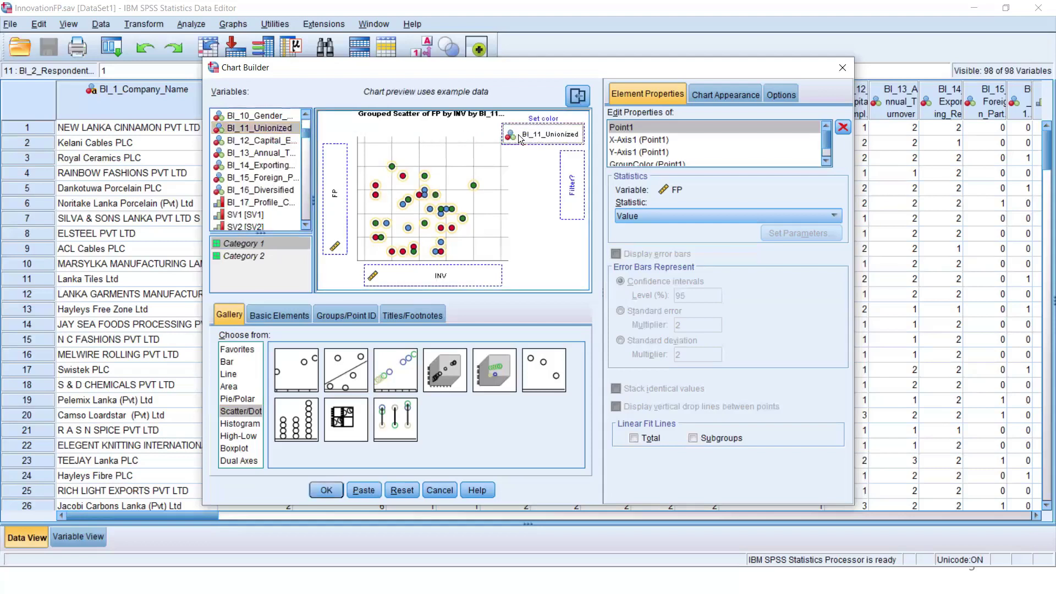
pyautogui.click(326, 490)
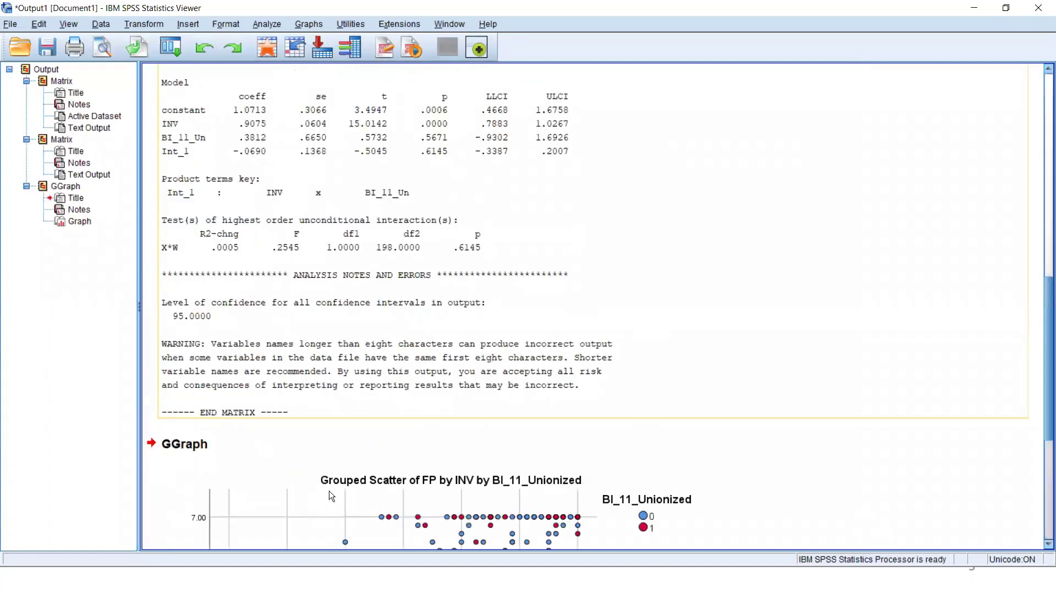
# Step: Open the grouped scatter of FP by INV for editing and add linear fit lines for the BI_11_Unionized subgroups
pyautogui.scroll(-4, 727, 280)
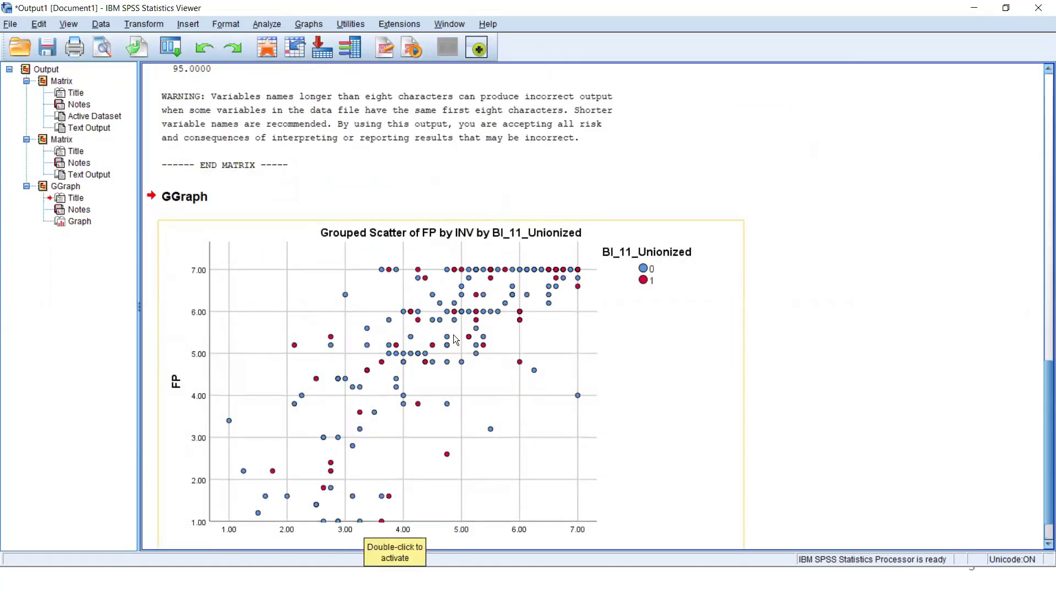
pyautogui.doubleClick(455, 338)
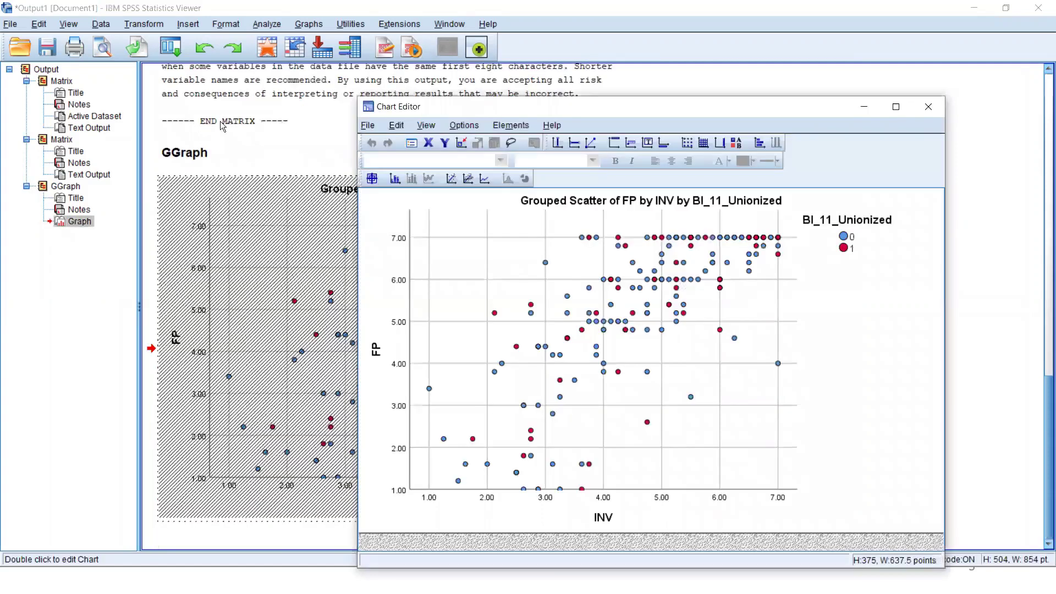
pyautogui.click(468, 180)
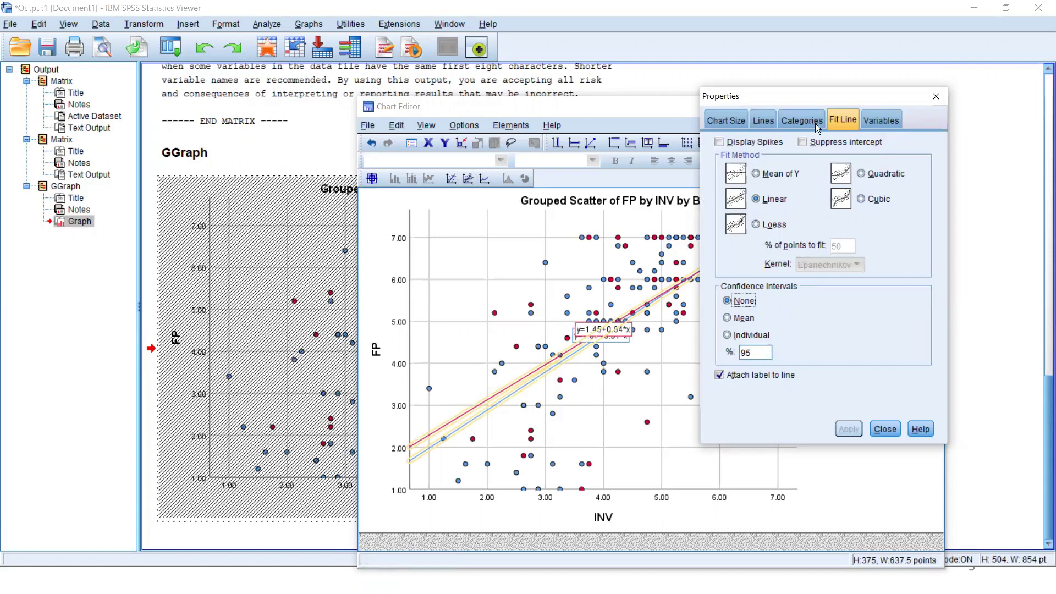
# Step: Delete the marker element from the grouped scatter of FP by INV, keeping only the BI_11_Unionized fit lines
pyautogui.click(882, 123)
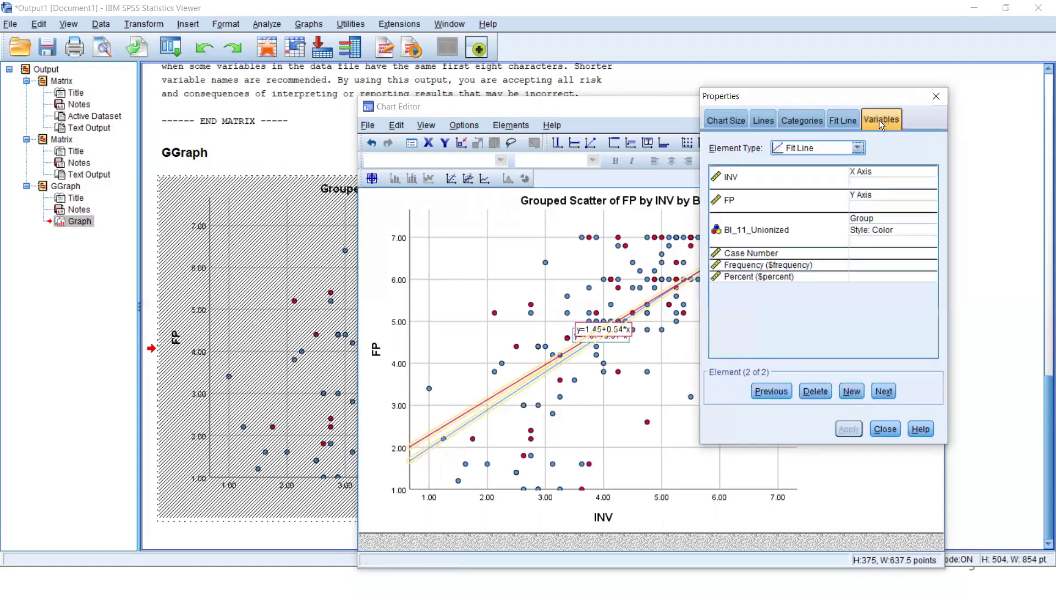
pyautogui.click(858, 148)
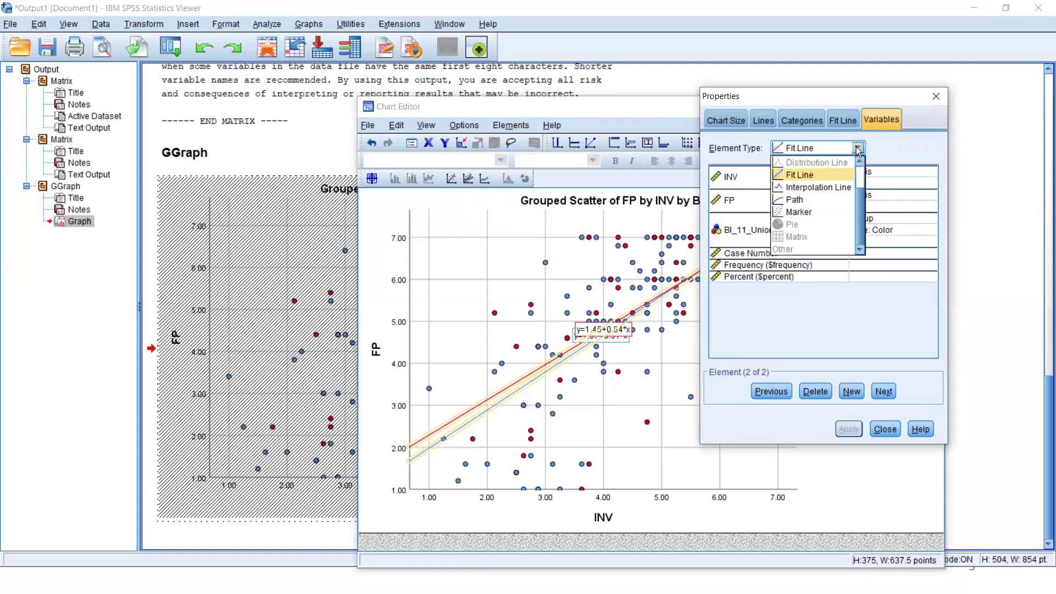
pyautogui.click(814, 213)
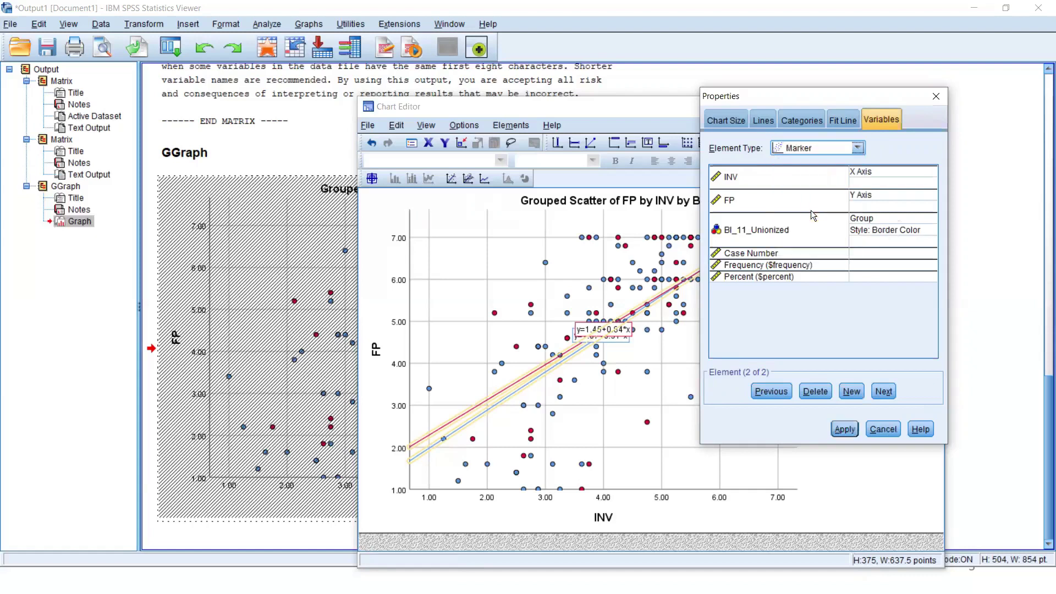
pyautogui.click(648, 373)
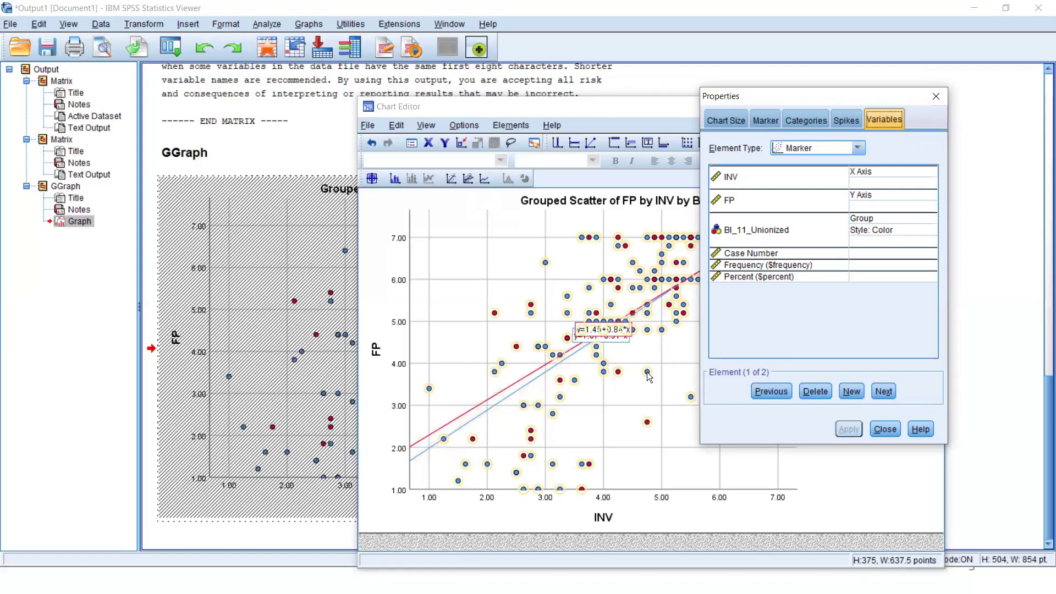
pyautogui.click(813, 390)
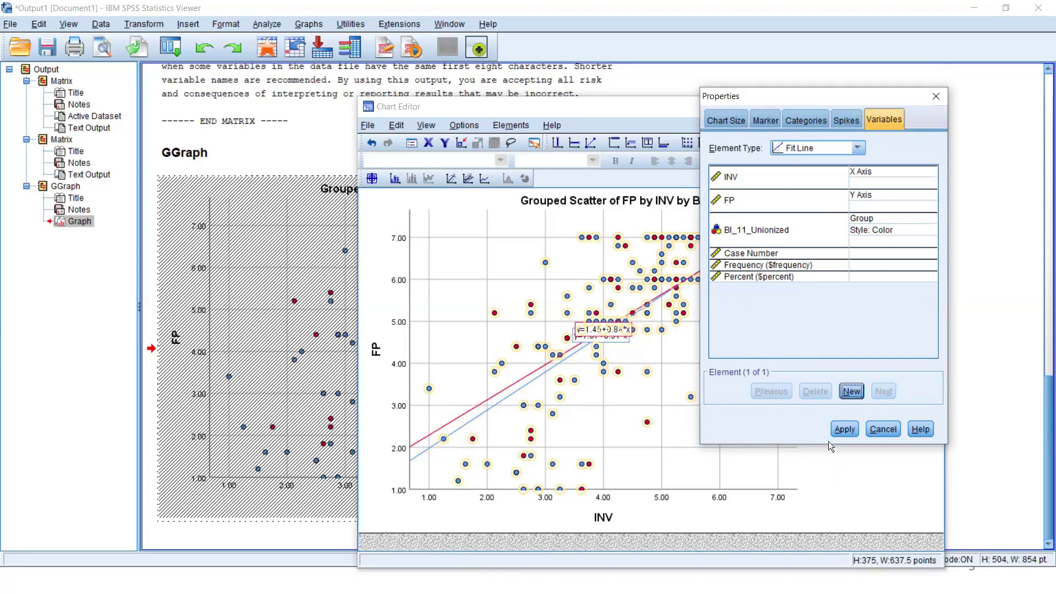
pyautogui.click(844, 429)
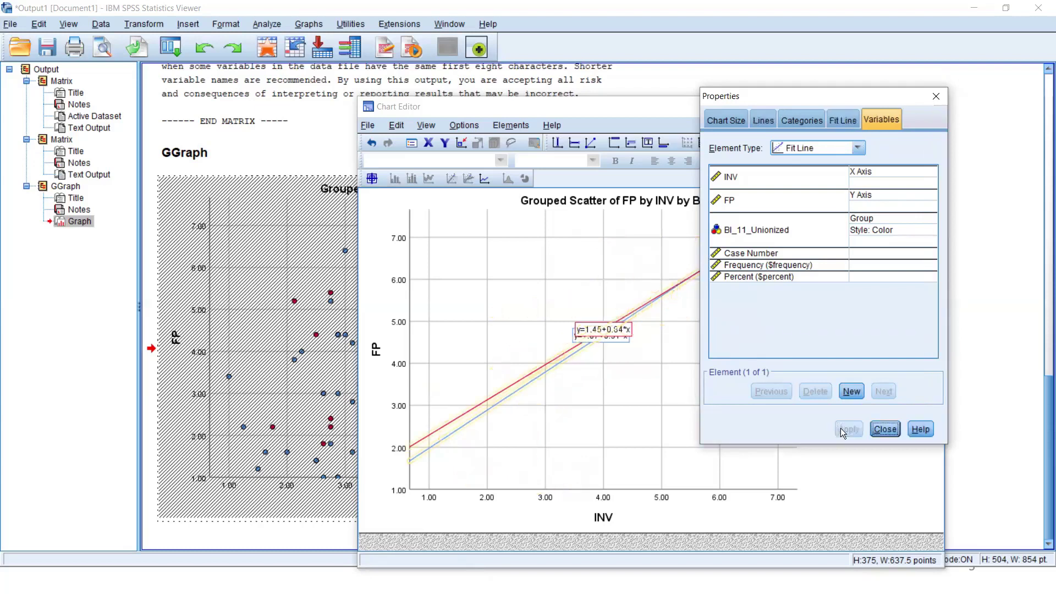
pyautogui.click(886, 428)
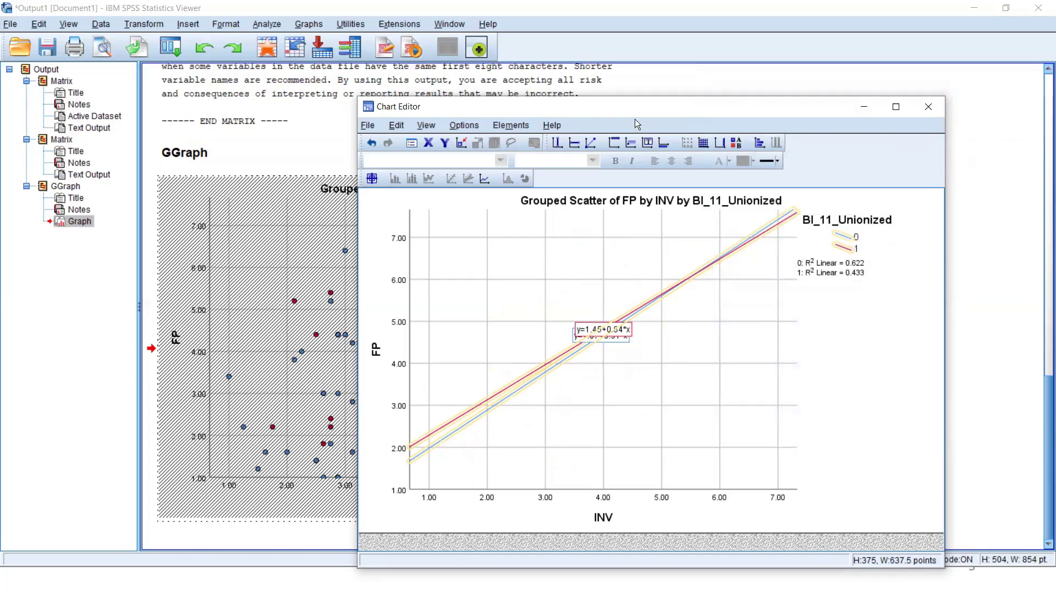
# Step: Hide the chart's grid lines and finish editing the graph
pyautogui.click(463, 126)
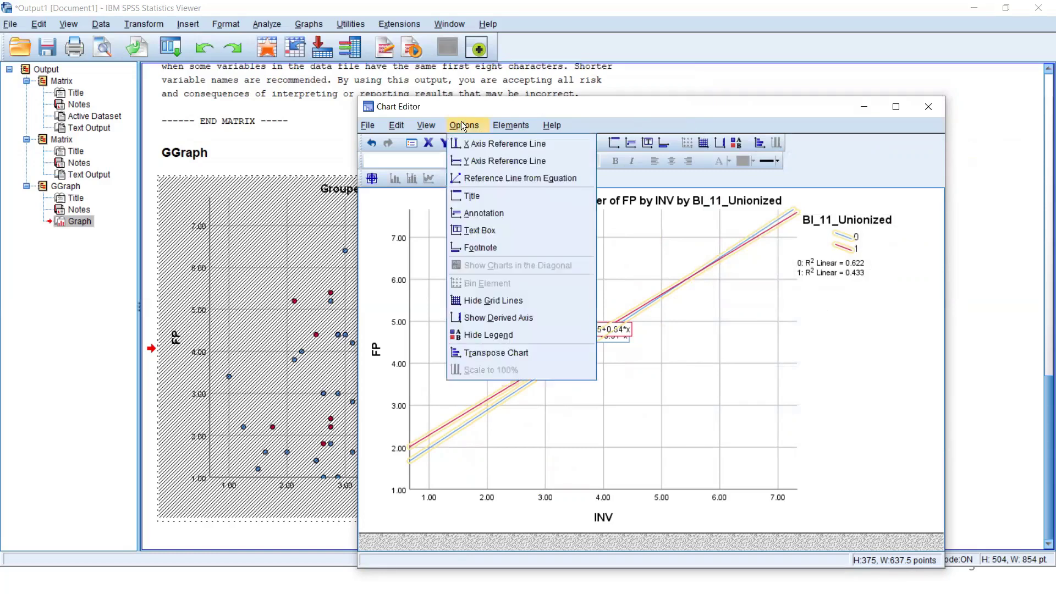
pyautogui.click(494, 301)
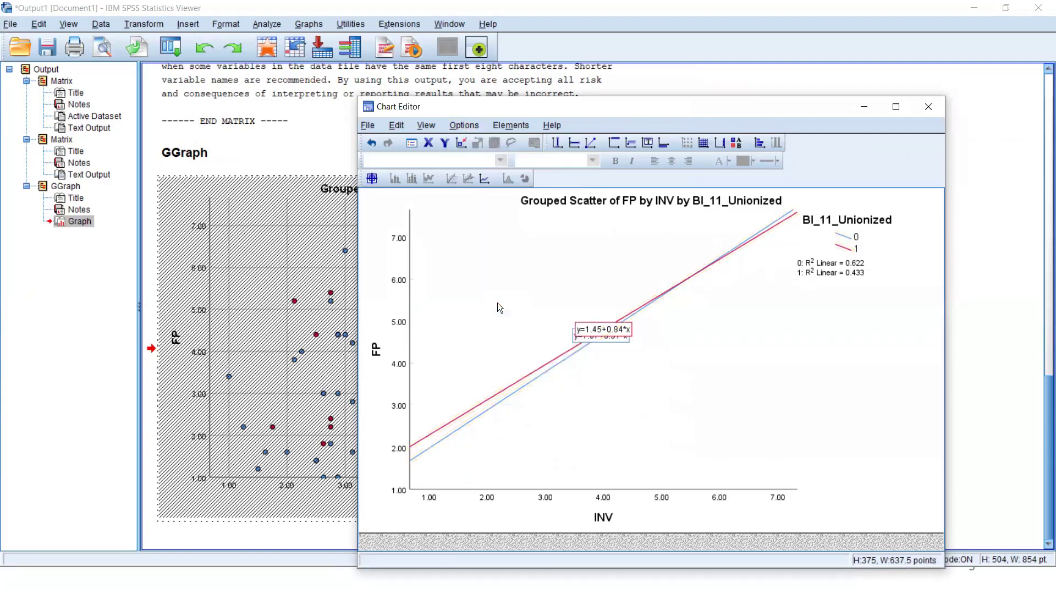
pyautogui.click(929, 108)
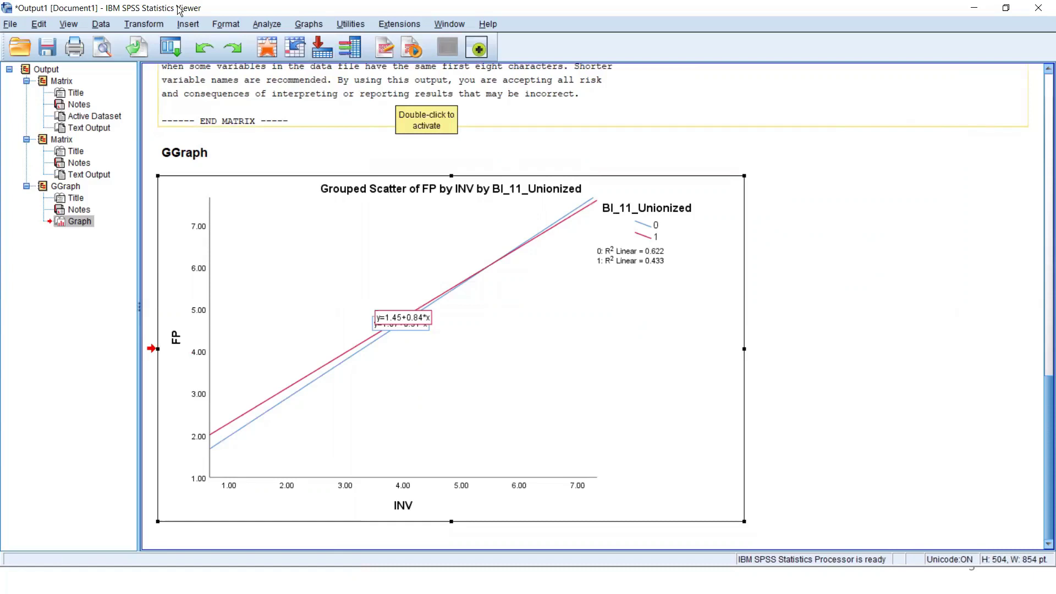
pyautogui.moveTo(222, 366); pyautogui.dragTo(600, 287)
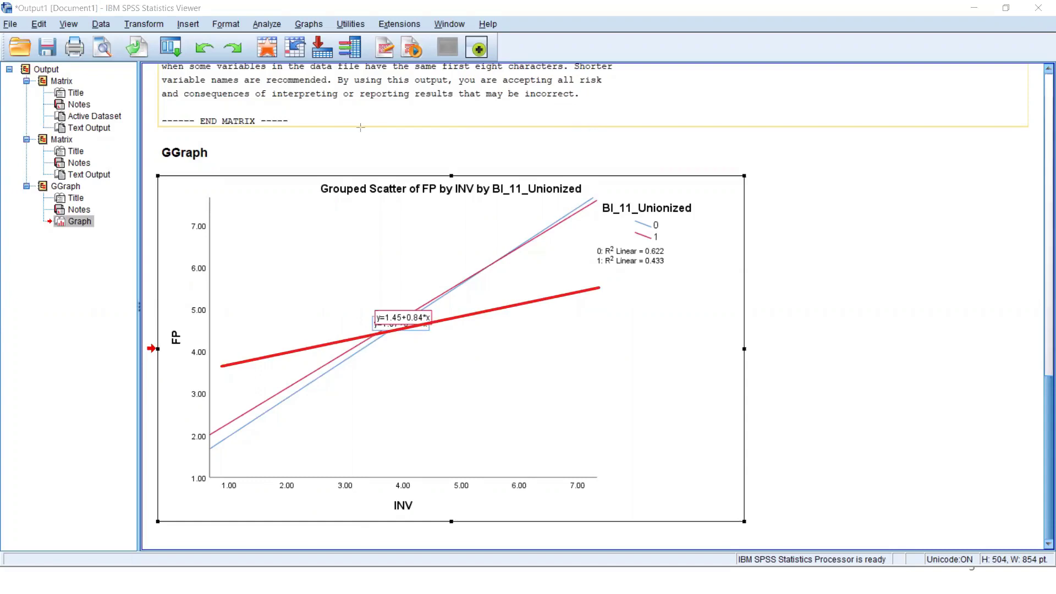
pyautogui.moveTo(329, 456); pyautogui.dragTo(380, 344)
pyautogui.moveTo(414, 300); pyautogui.dragTo(470, 205)
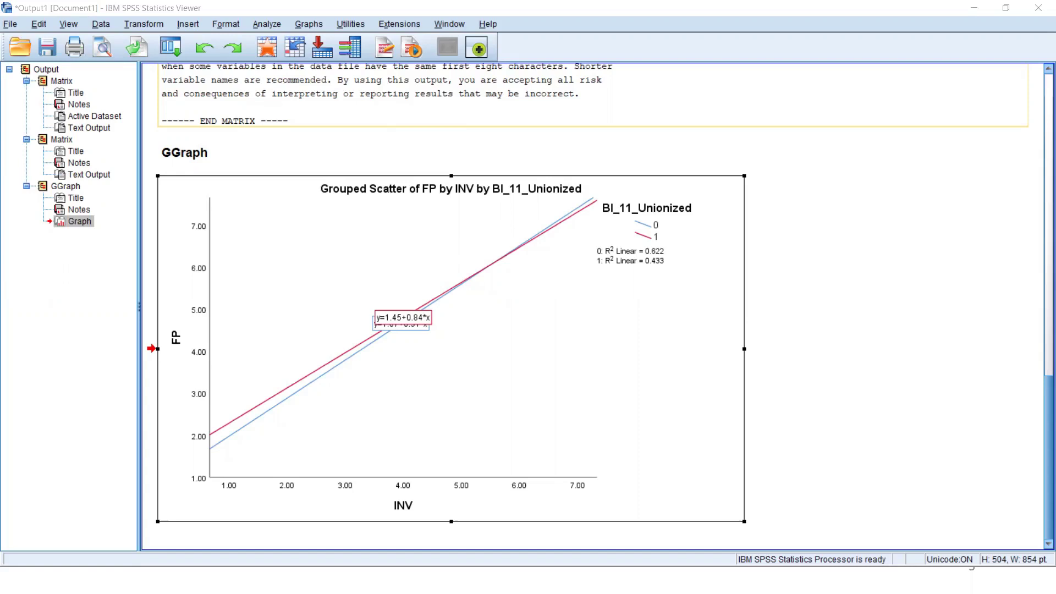
# Step: Bring up the Windows Start menu and taskbar to switch away from the SPSS output
pyautogui.moveTo(149, 569)
pyautogui.press('super')
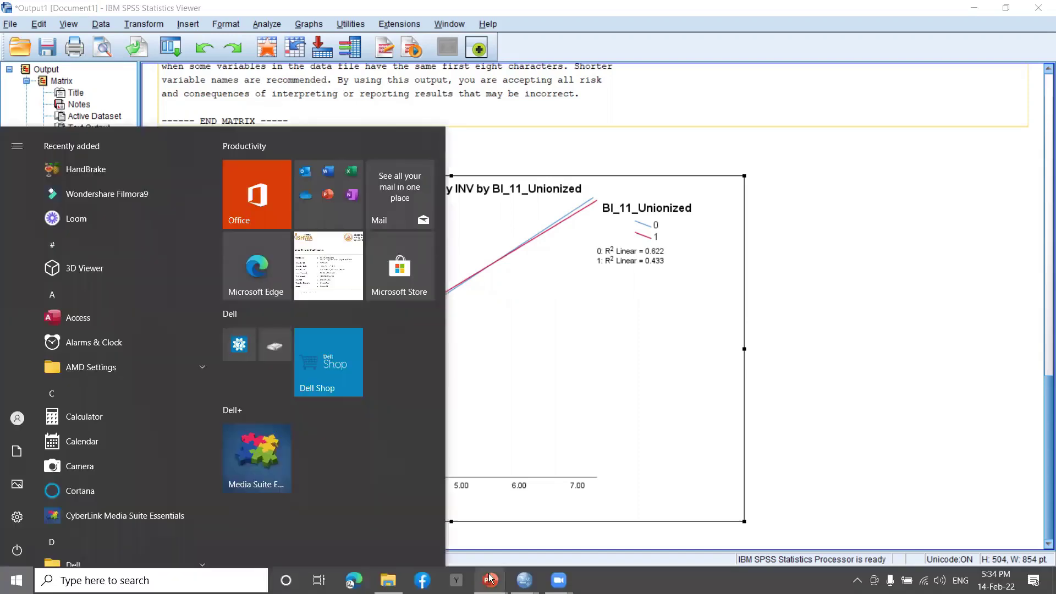